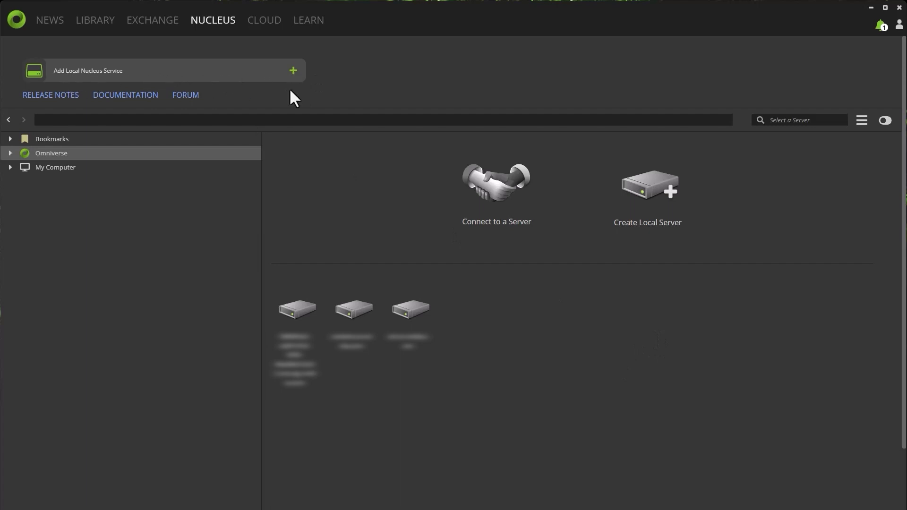
Add the local Nucleus service with the default data path and connect to the localhost server
click(294, 72)
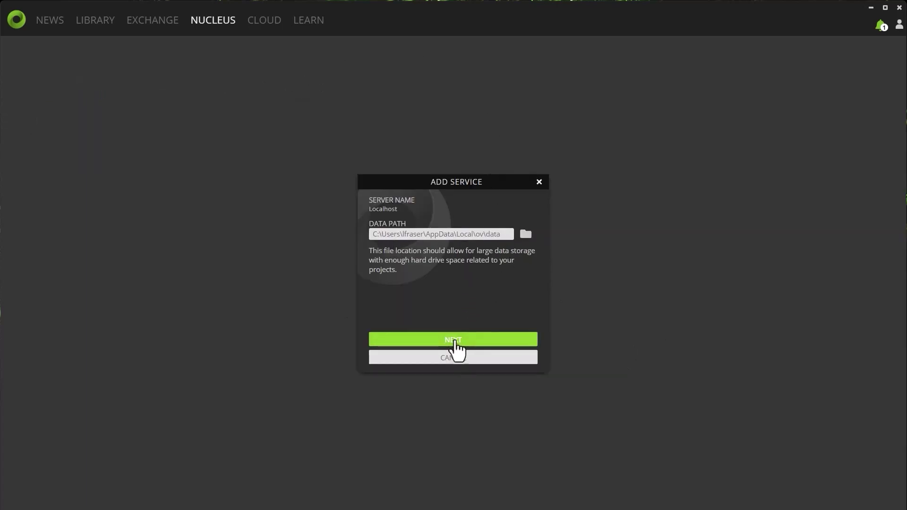
click(456, 341)
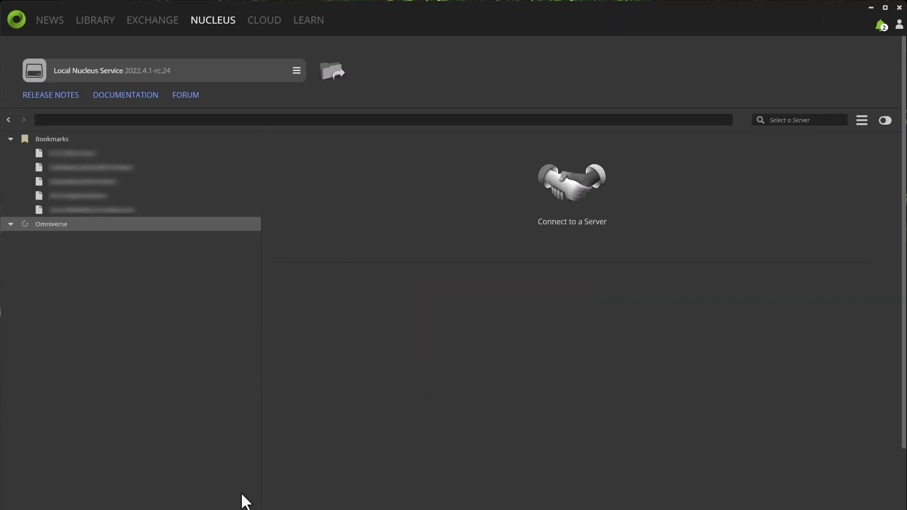
click(572, 186)
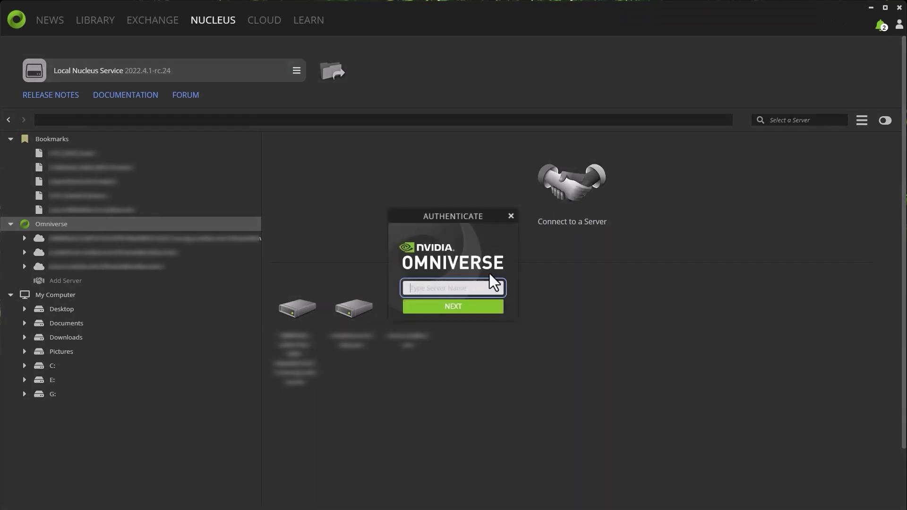
text(localhost)
key(Return)
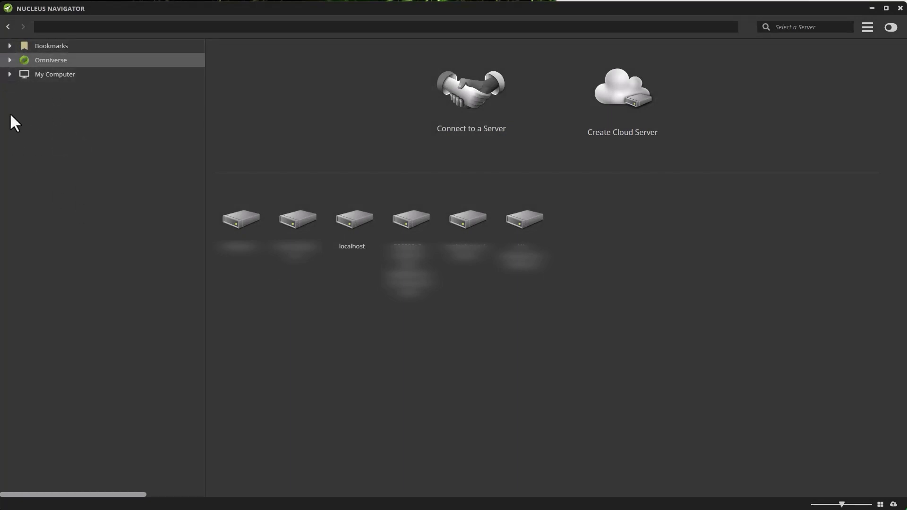
Expand the My Computer, Omniverse and Bookmarks locations to show the available drives, servers and bookmarks
click(10, 75)
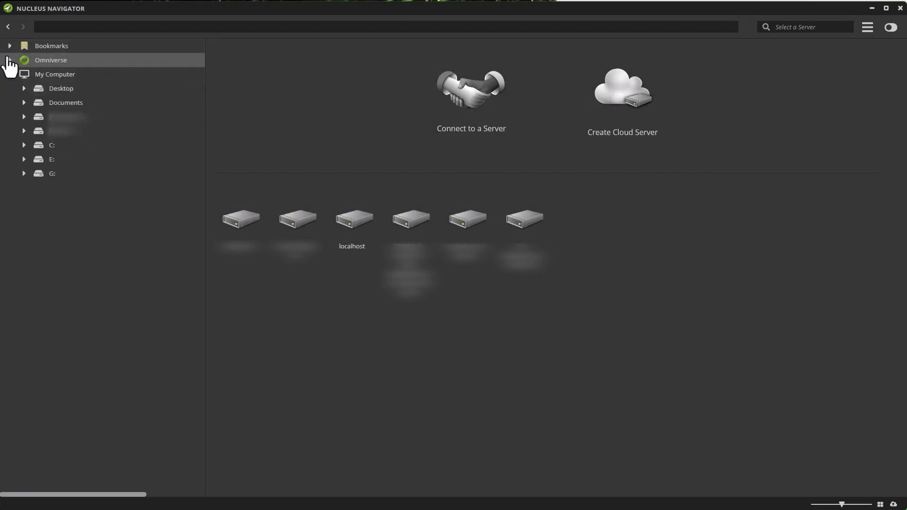
click(10, 61)
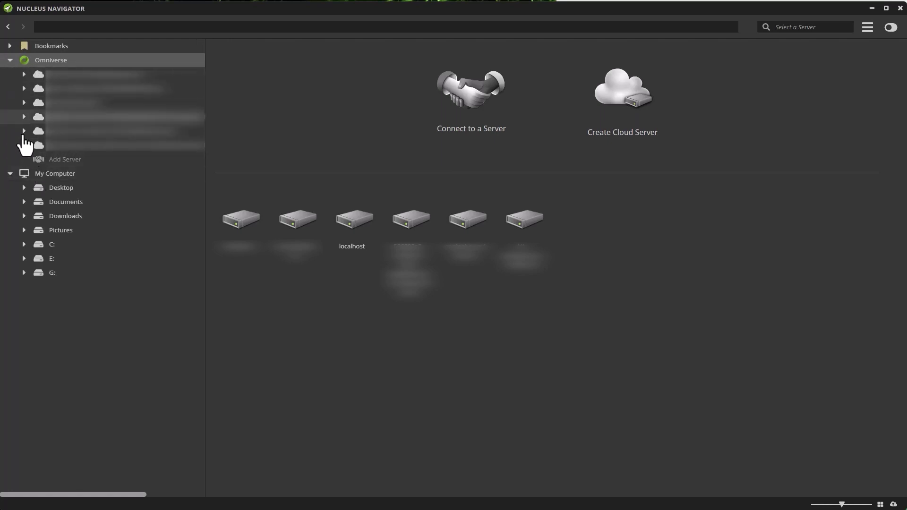
click(10, 46)
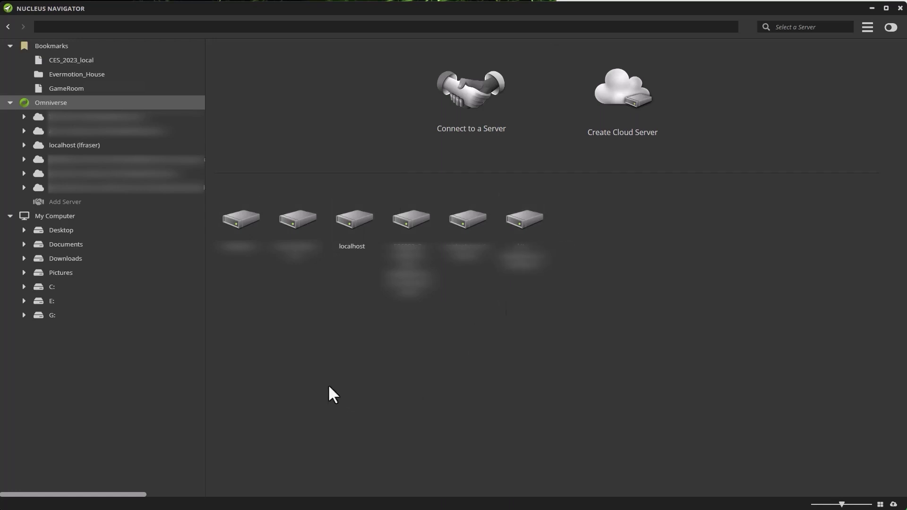
Open the bookmarked Evermotion_House folder and check its permissions and details
click(61, 76)
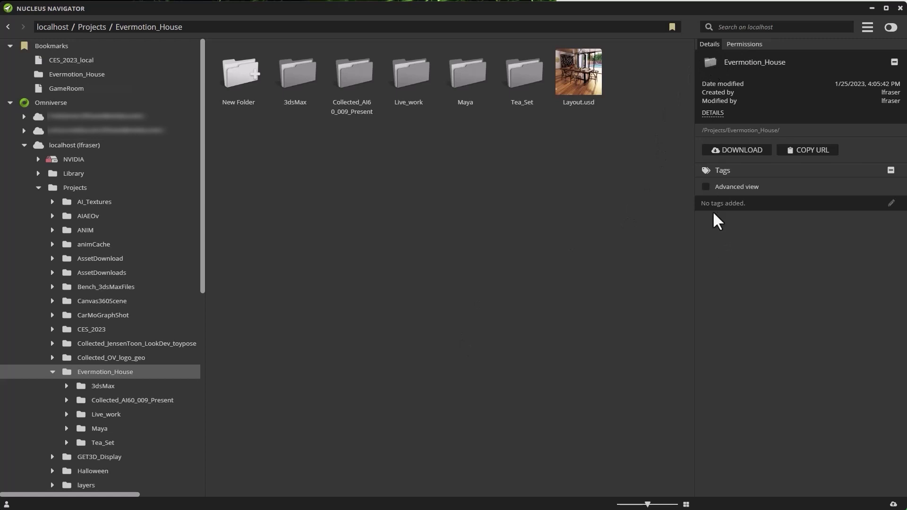
click(743, 47)
click(710, 45)
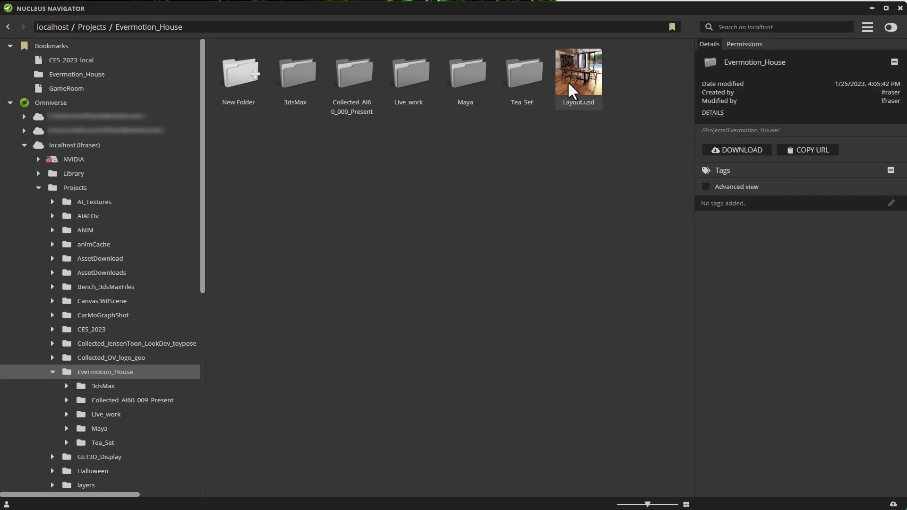
Select Layout.usd in Evermotion_House and collapse its Described, Today and February checkpoint groups
click(568, 81)
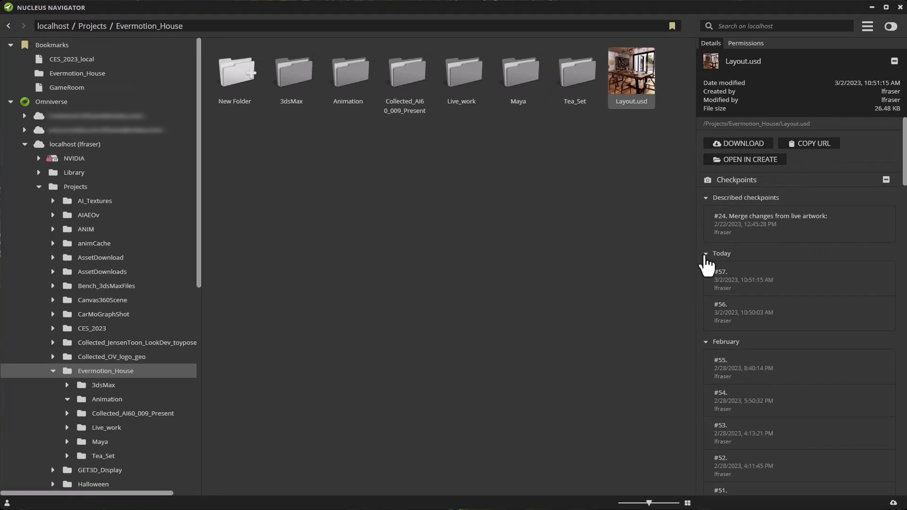
click(706, 255)
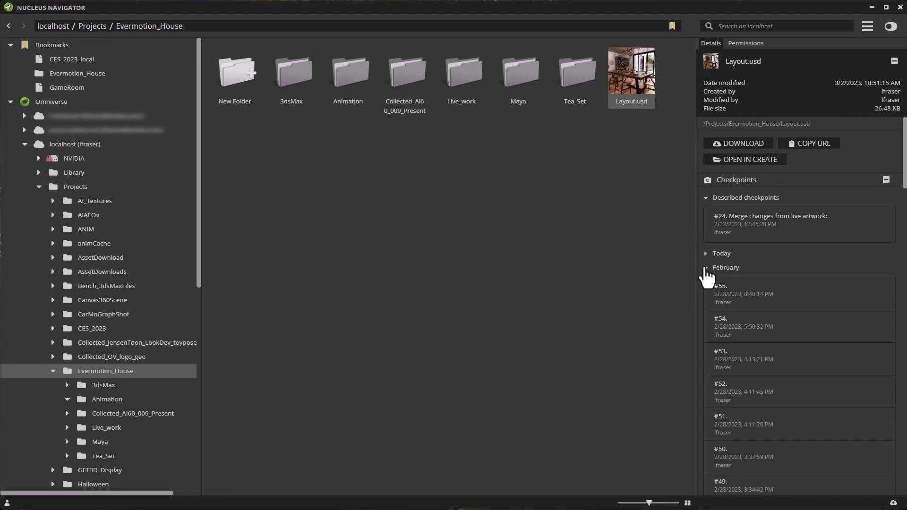
click(706, 268)
click(707, 199)
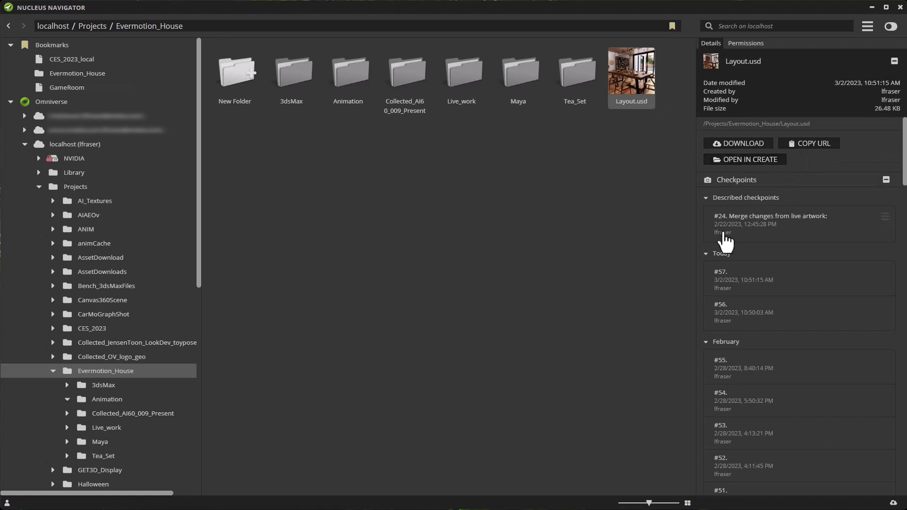
click(706, 254)
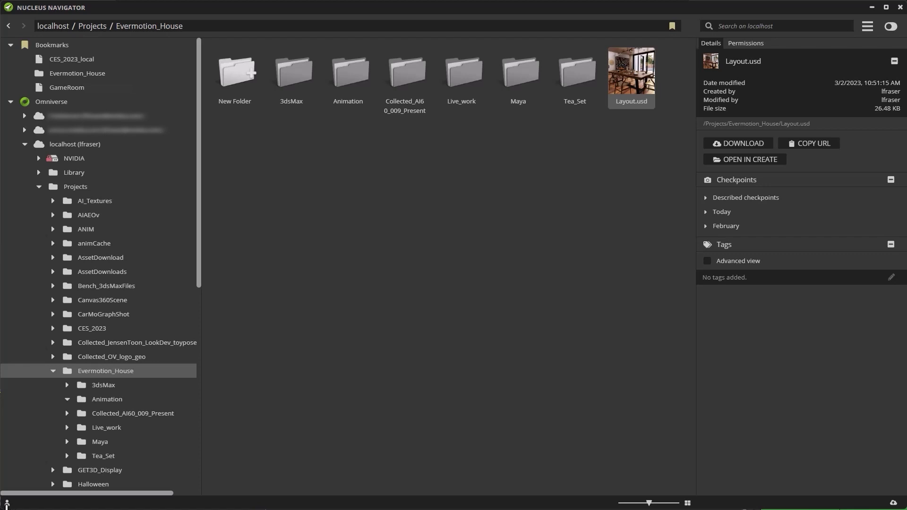
Create a new user on localhost in User Management, entering the username, first name and last name
click(7, 503)
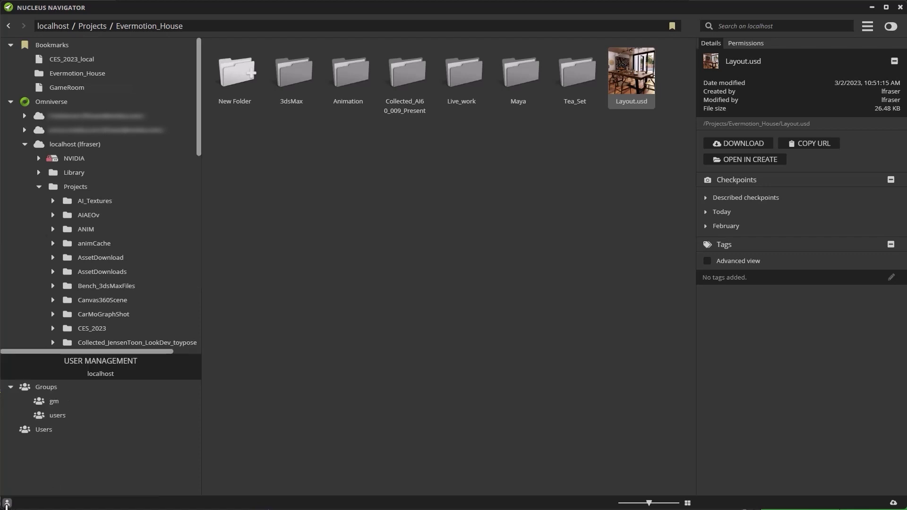
click(93, 431)
click(241, 81)
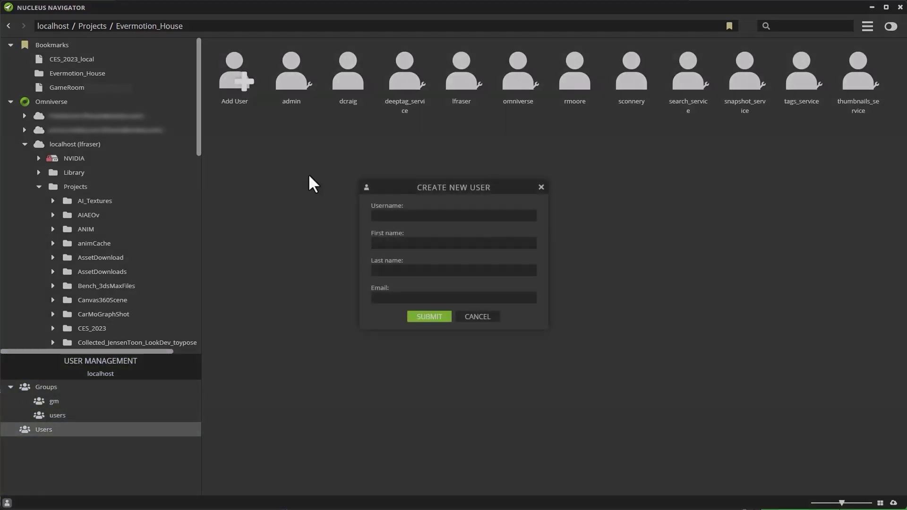
click(473, 216)
text(bondJ)
key(Tab)
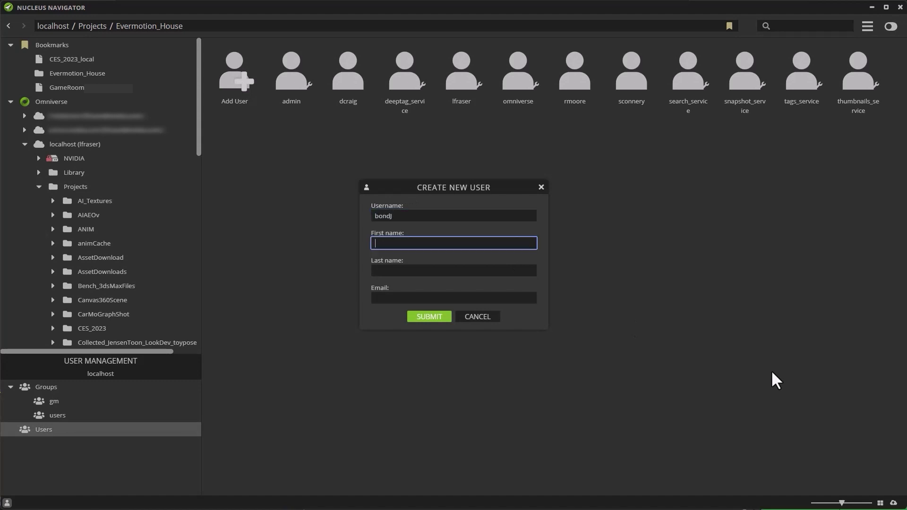
text(James)
key(Tab)
text(Bond)
key(Return)
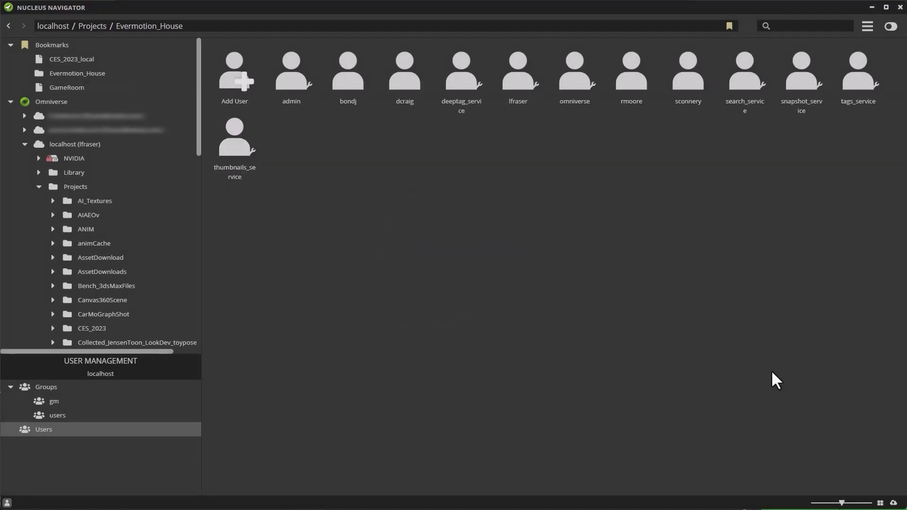
Add a new user group named Evermotion
click(121, 389)
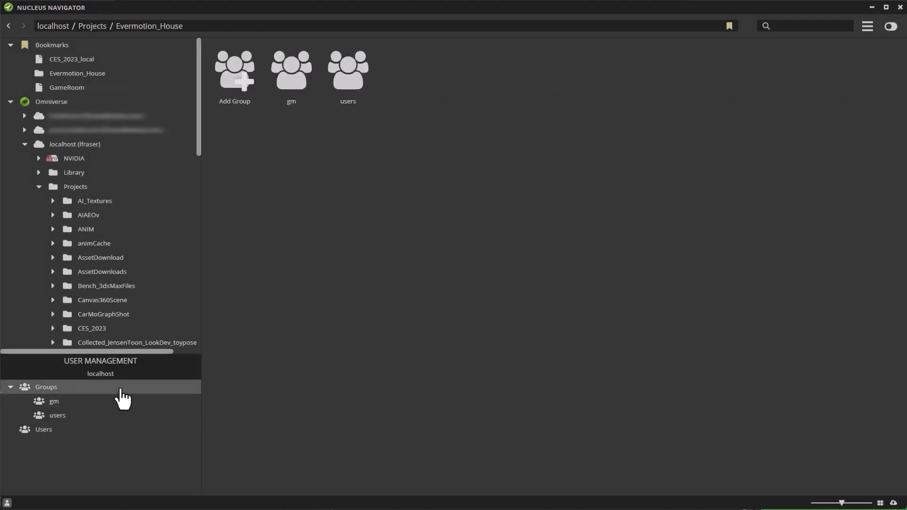
click(239, 75)
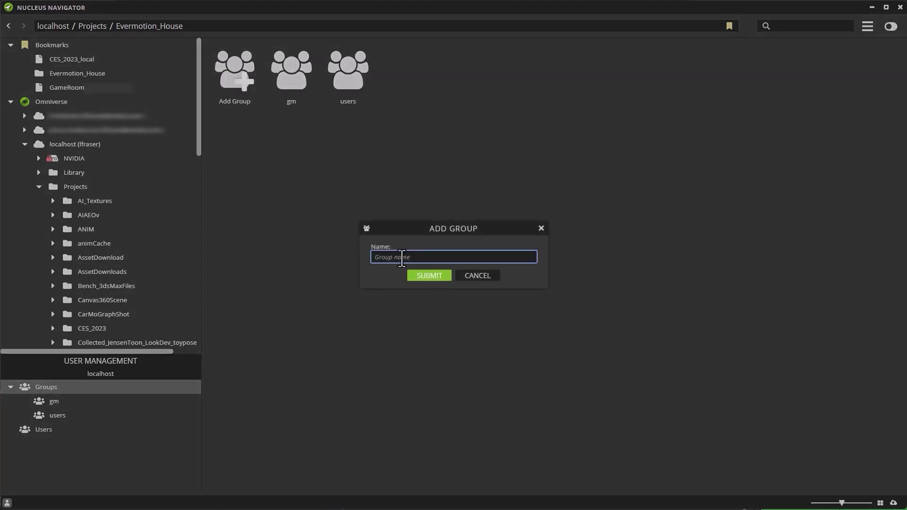
text(Evermotion)
key(Return)
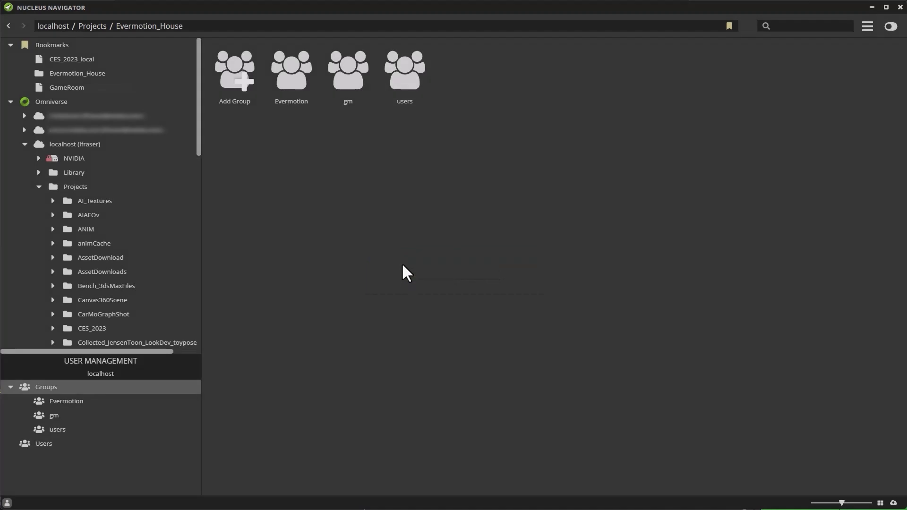
Assign the newly created user and a second existing user to the Evermotion group
click(137, 403)
click(891, 84)
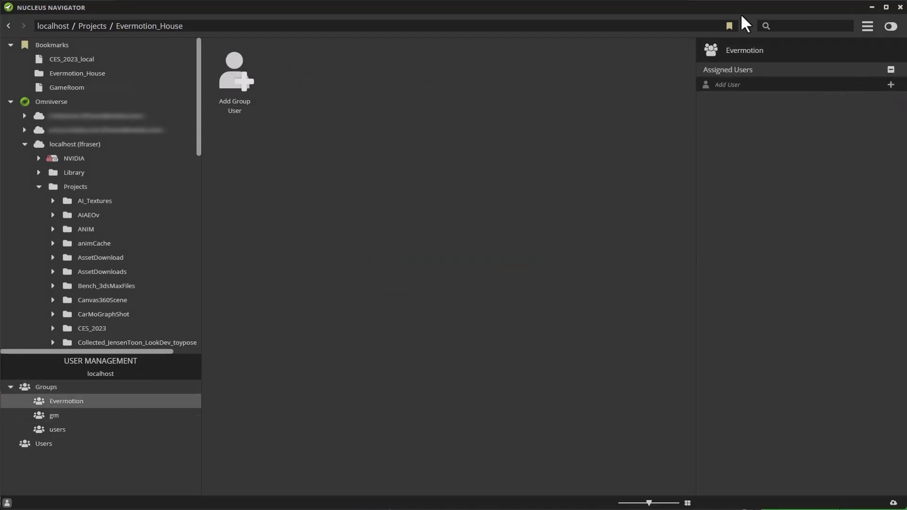
text(bo)
key(Return)
click(891, 100)
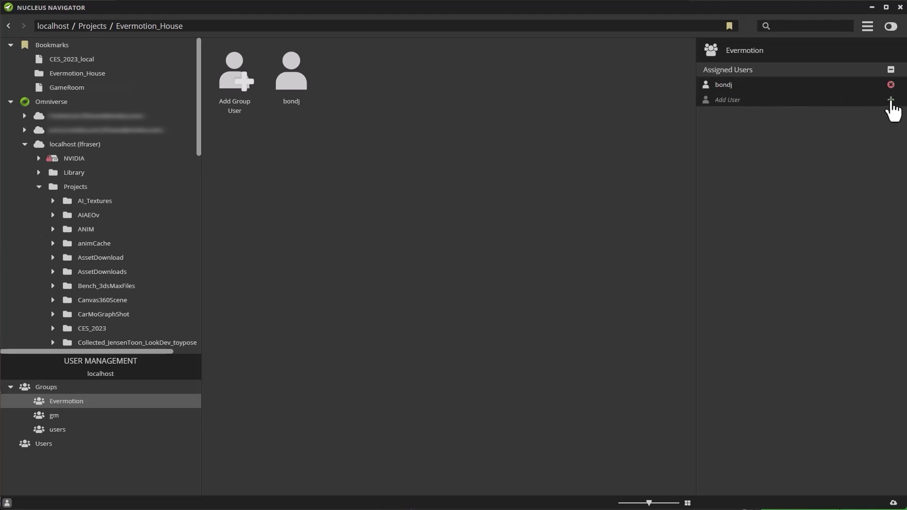
text(cr)
key(Return)
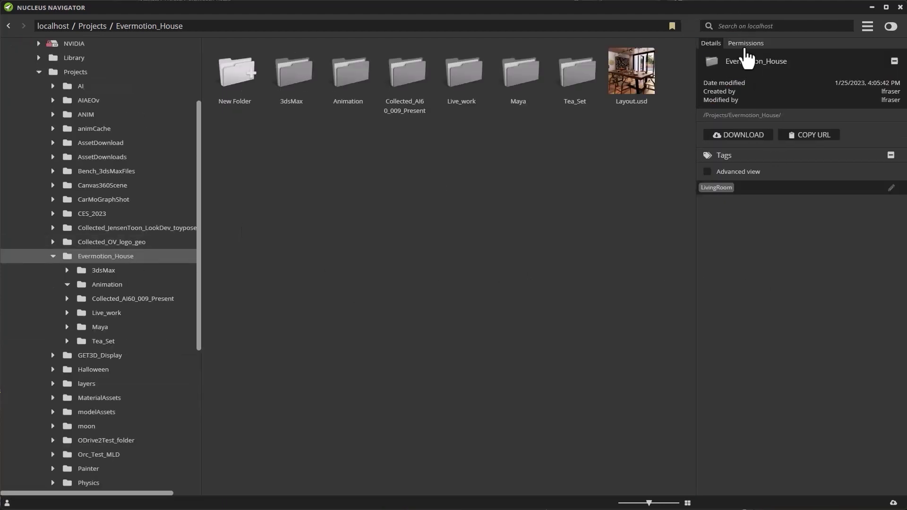
Assign the Evermotion group to the Evermotion_House folder with read and write permissions
click(746, 46)
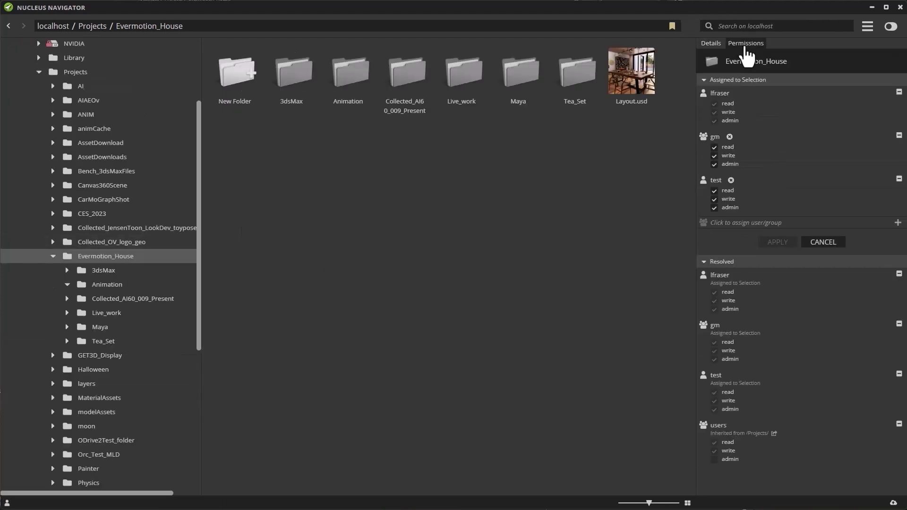
click(896, 222)
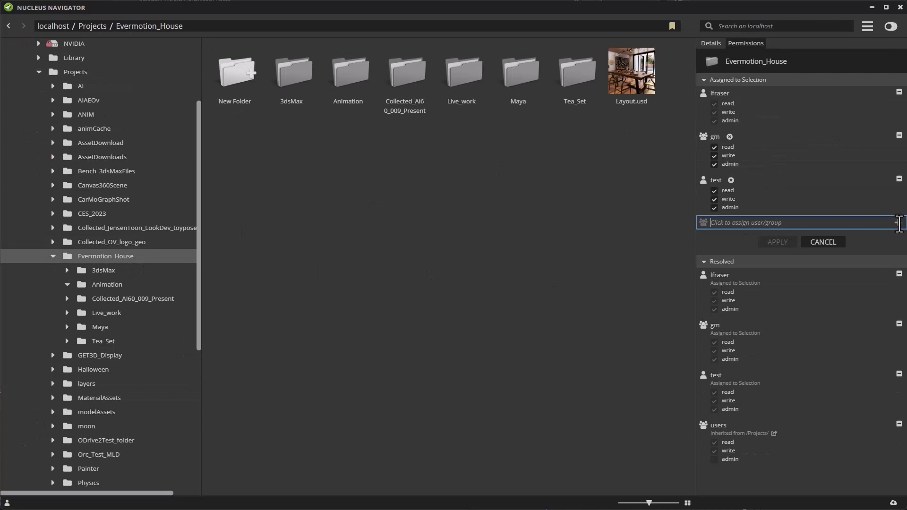
text(ever)
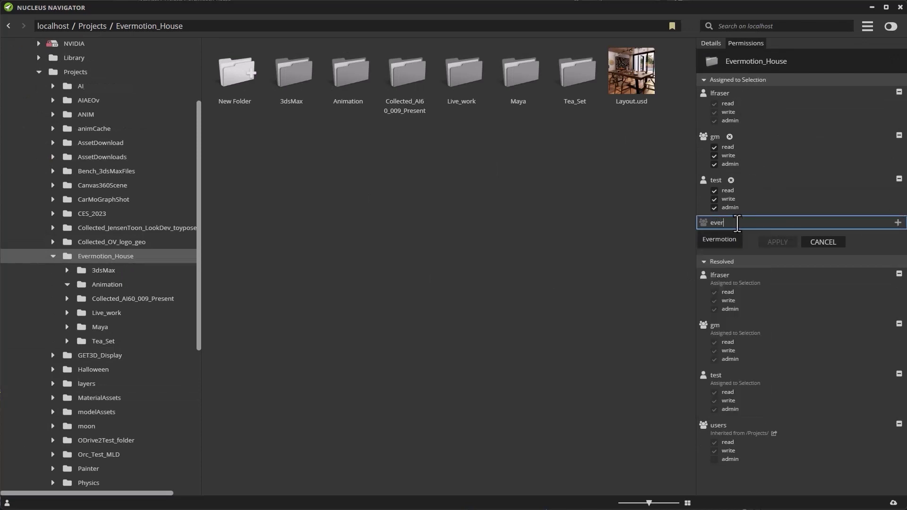
click(719, 239)
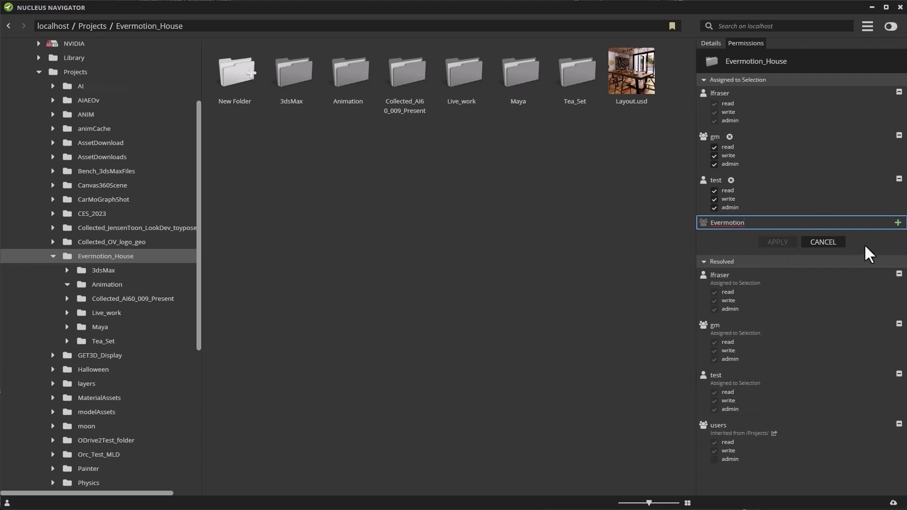
click(897, 223)
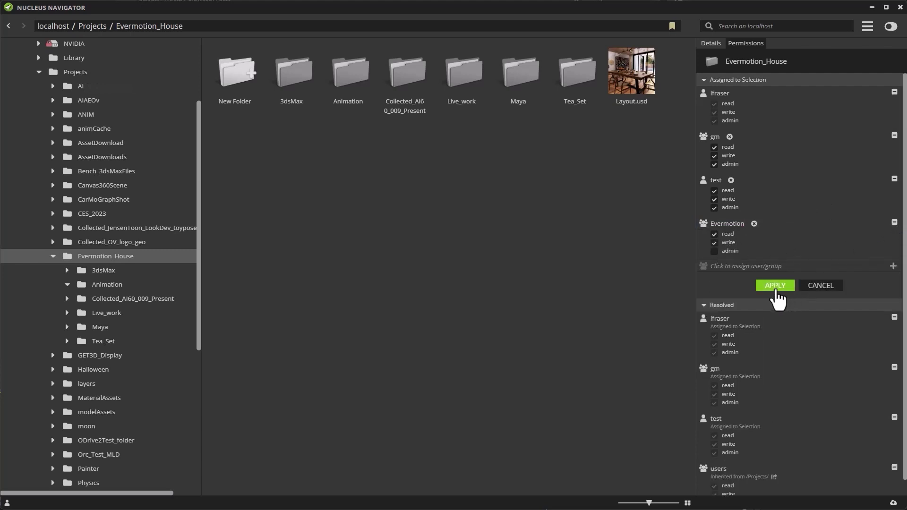
Assign the group's second user individually to the Tea_Set folder, clear their read permission and apply the change
click(575, 82)
click(765, 180)
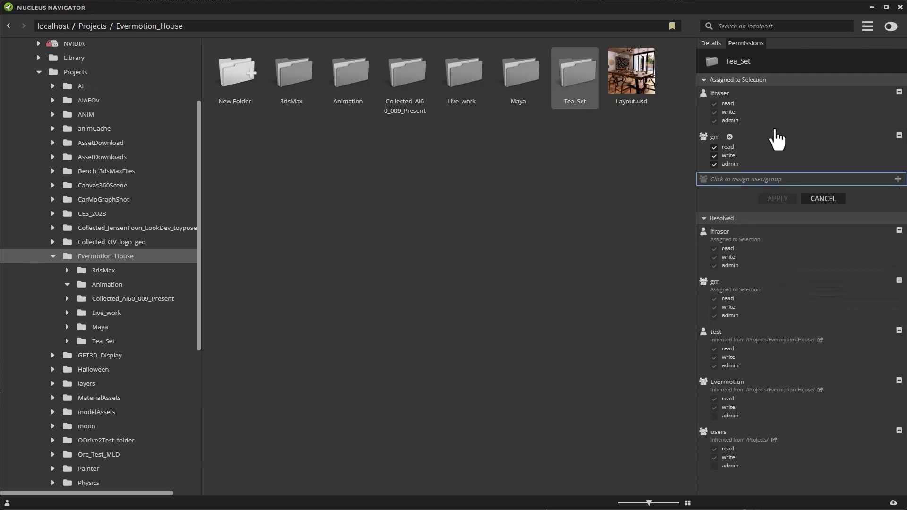
text(dcraig)
key(Return)
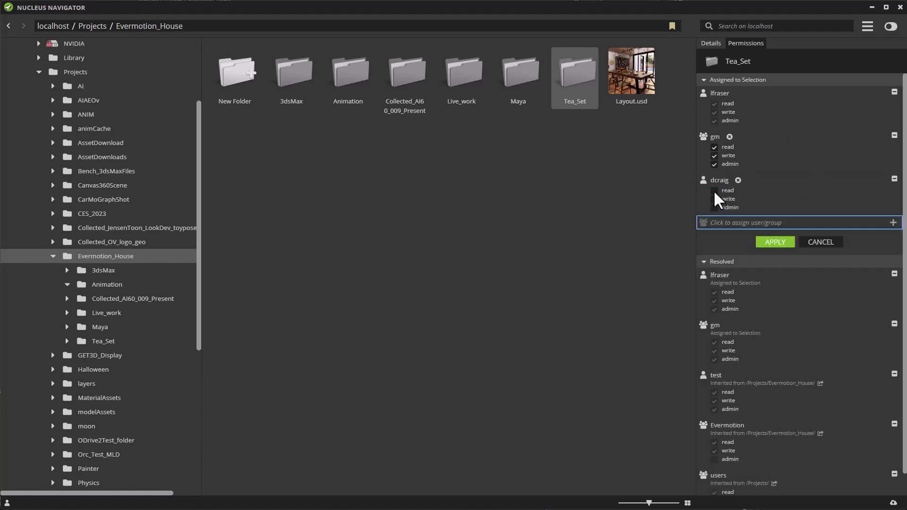
click(715, 191)
click(776, 242)
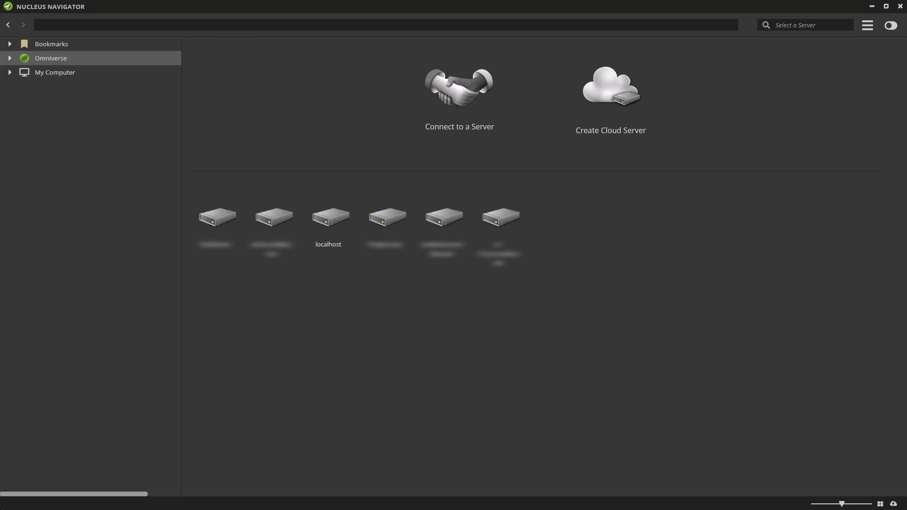
Bookmark the Evermotion_House folder in localhost's Projects, keeping its default name, and check the bookmark list in the Omniverse 3D editor's content browser
click(9, 58)
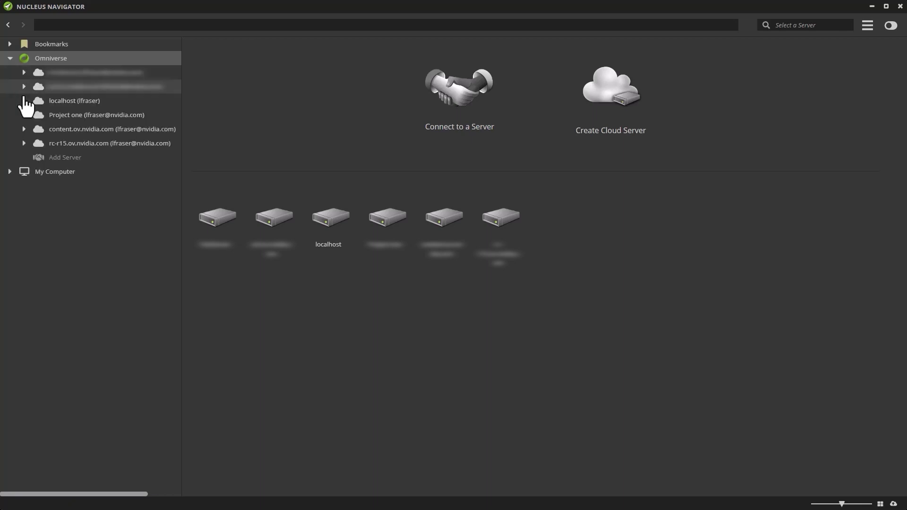
click(24, 101)
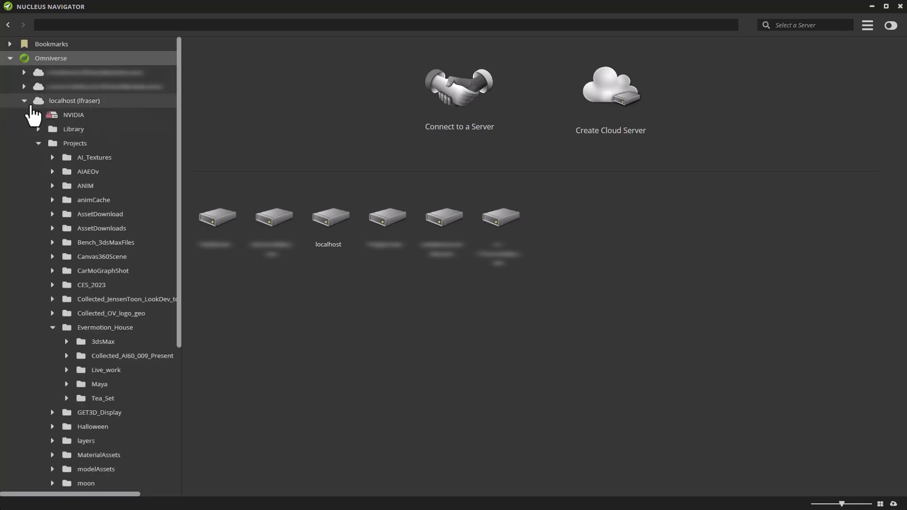
click(134, 328)
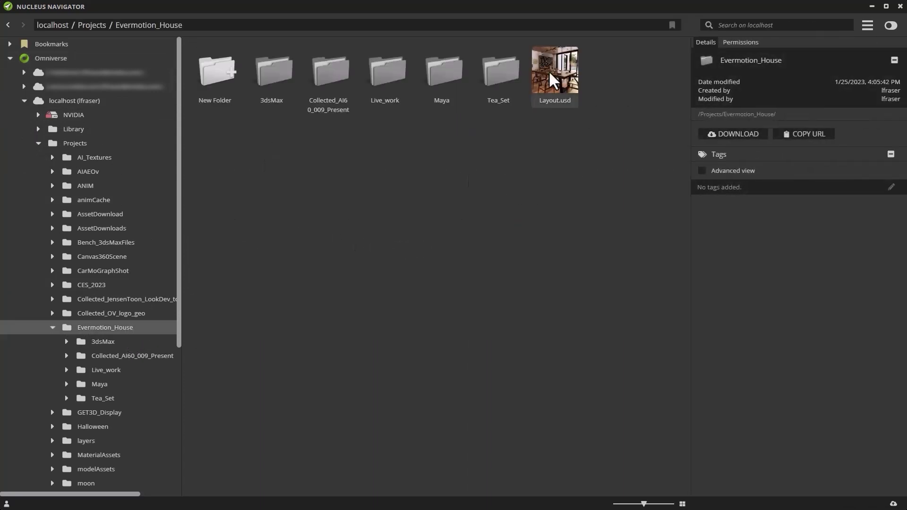
right_click(101, 327)
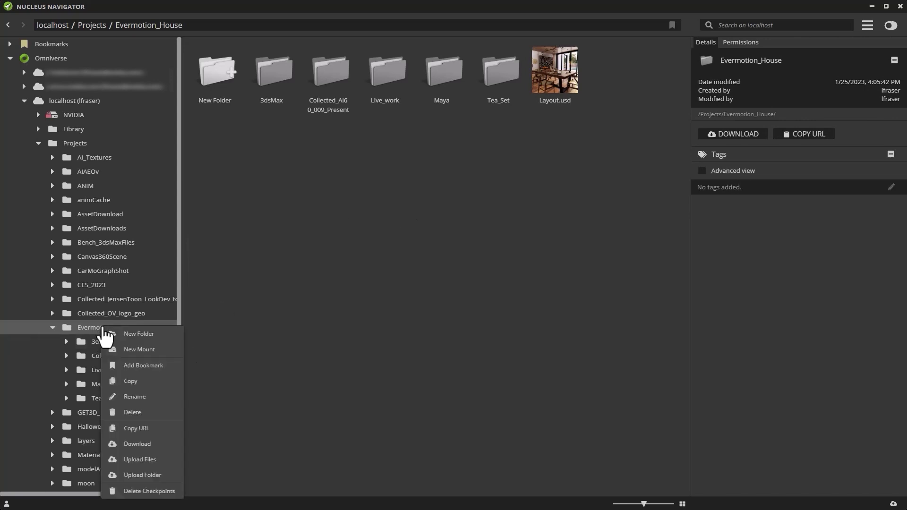
click(141, 365)
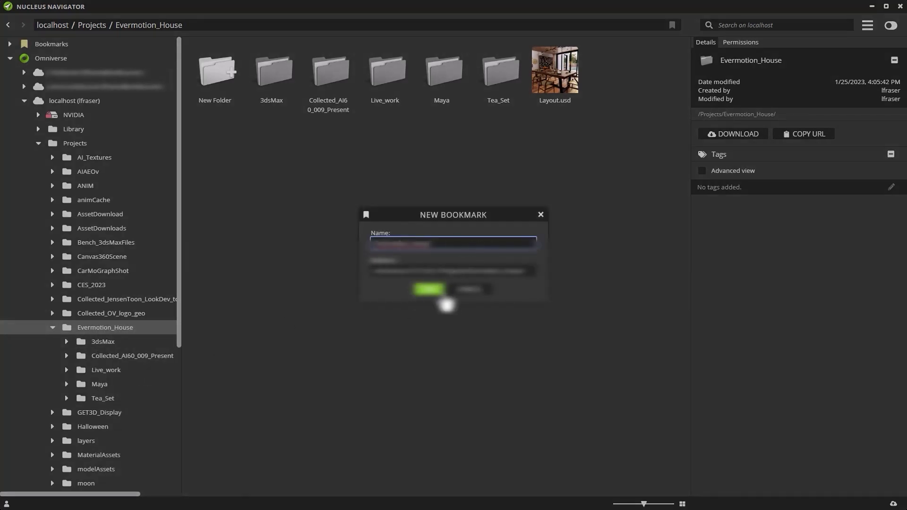
click(429, 290)
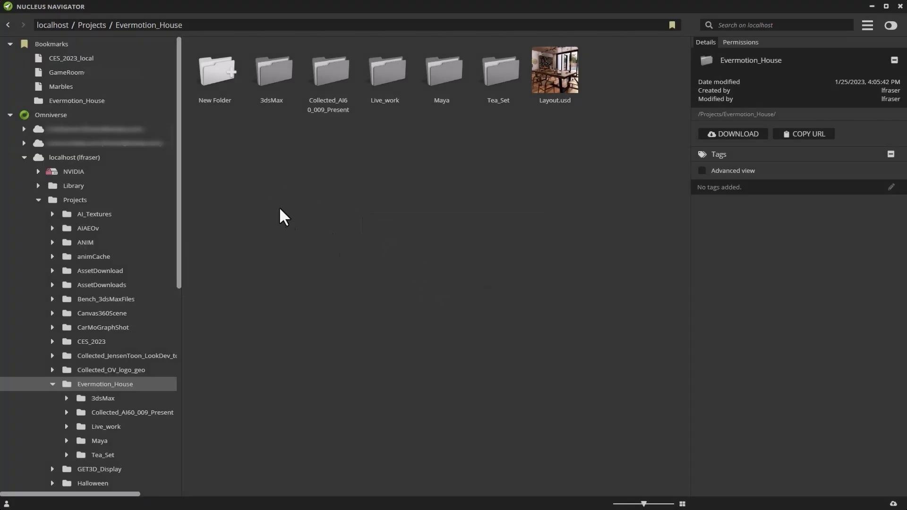
key(alt+Tab)
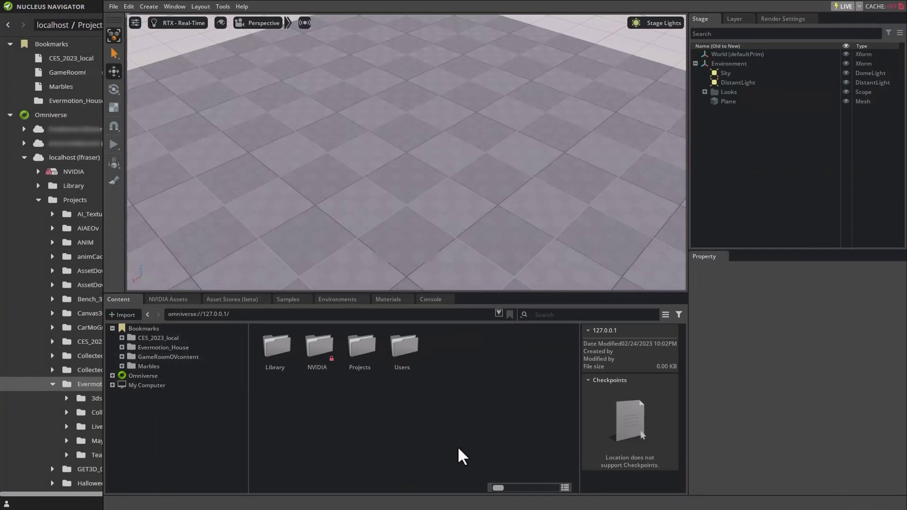
click(855, 6)
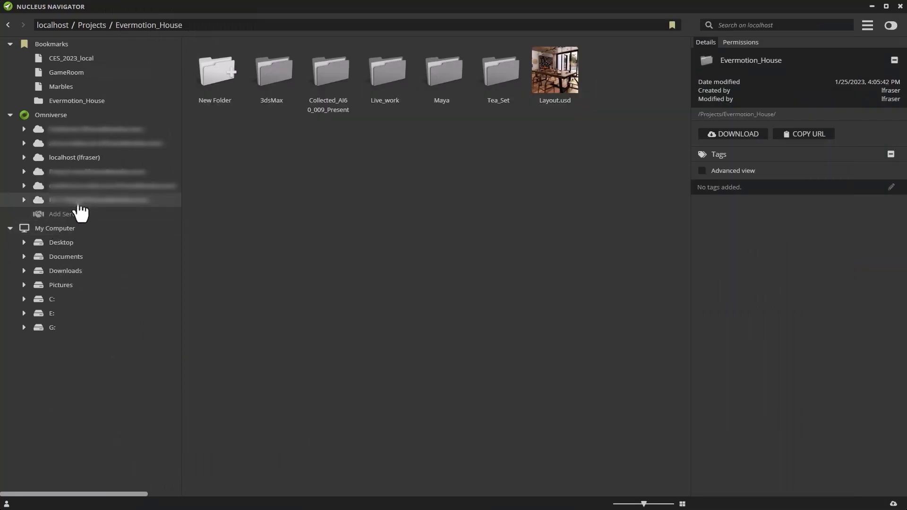
Rename the rc-r15.ov.nvidia.com server as ProjectShare and check the server list in the 3D editor's content browser
right_click(76, 205)
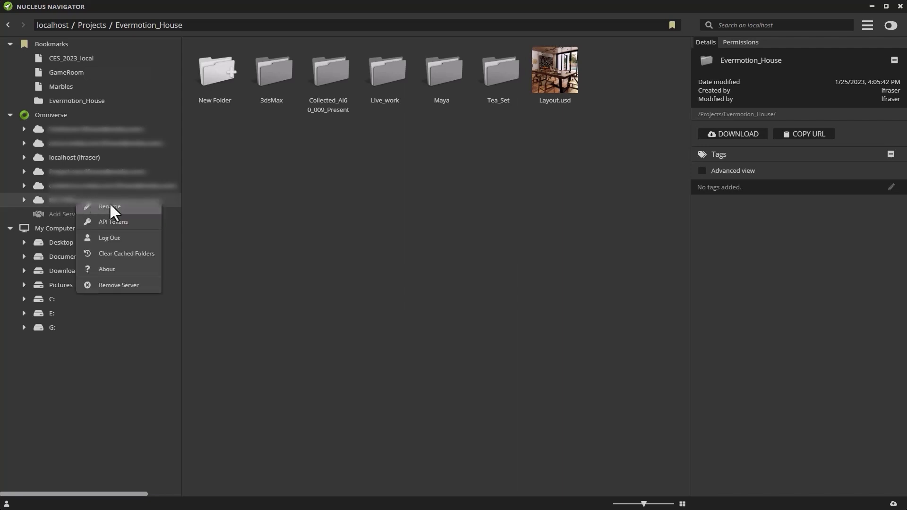
click(108, 203)
text(ProjectShare)
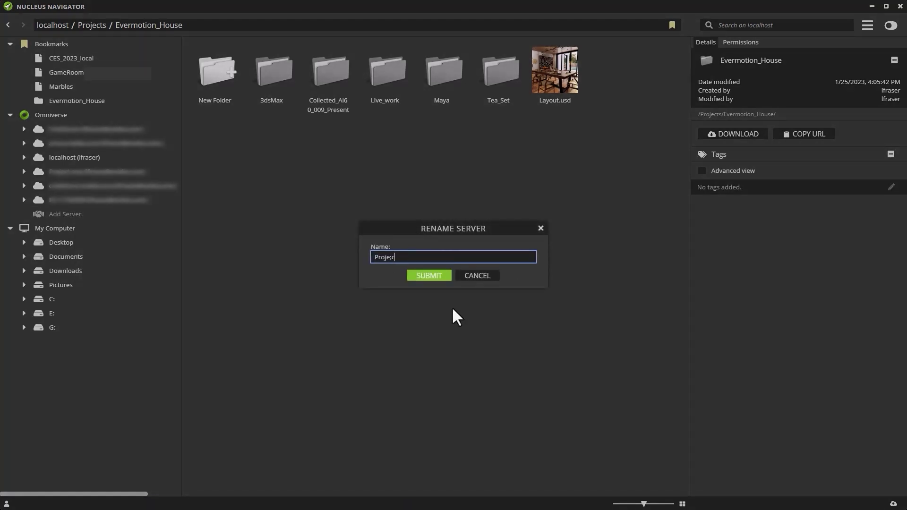
click(430, 276)
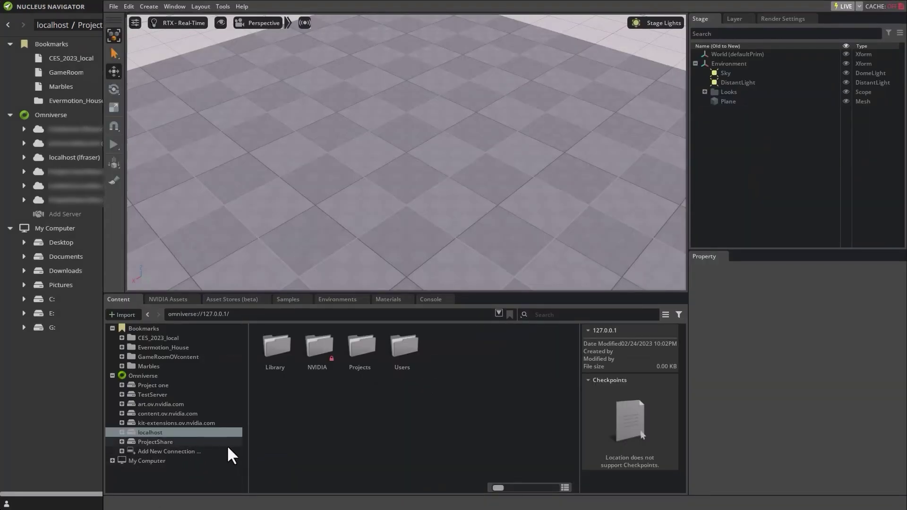
click(861, 6)
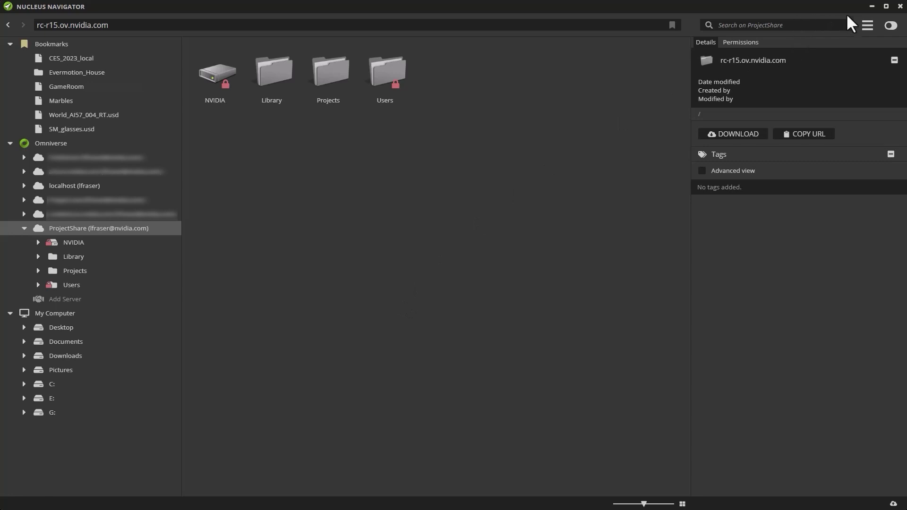
Run an AI search for "coffee" on the ProjectShare server and look through the results
click(844, 26)
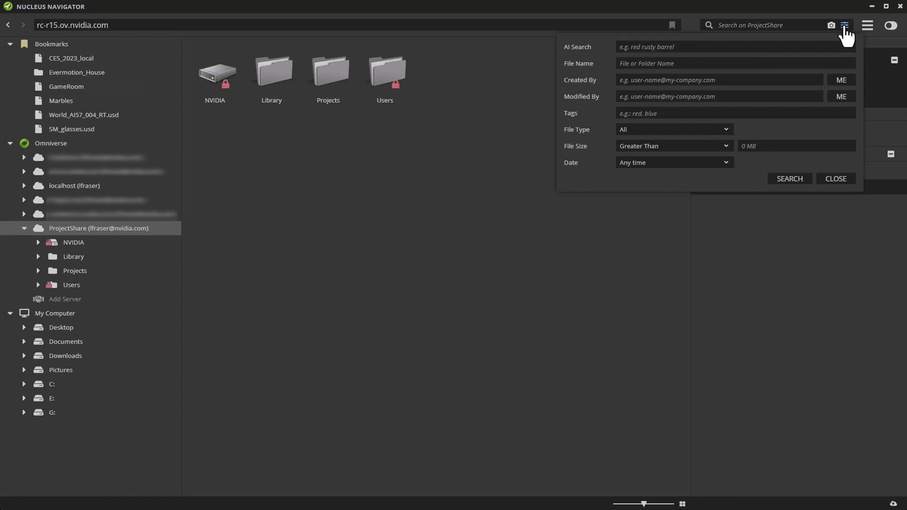
click(707, 48)
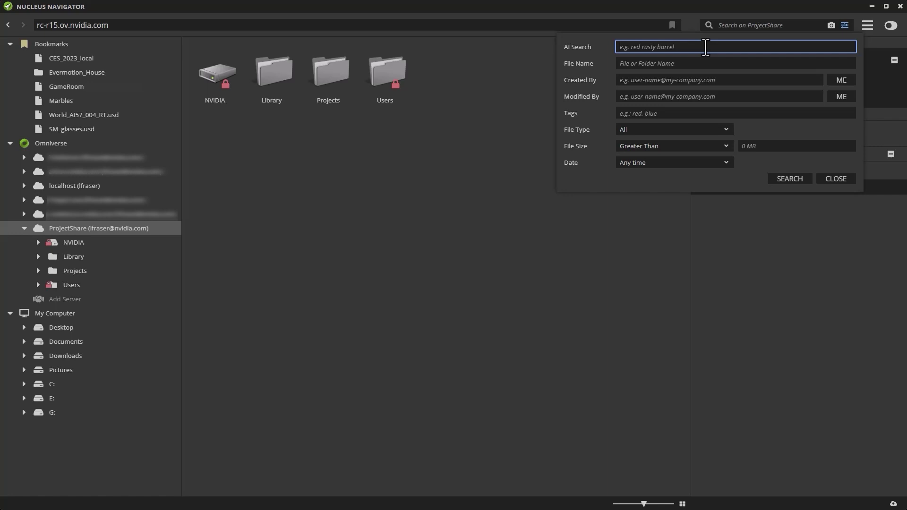
text(coffee)
key(Return)
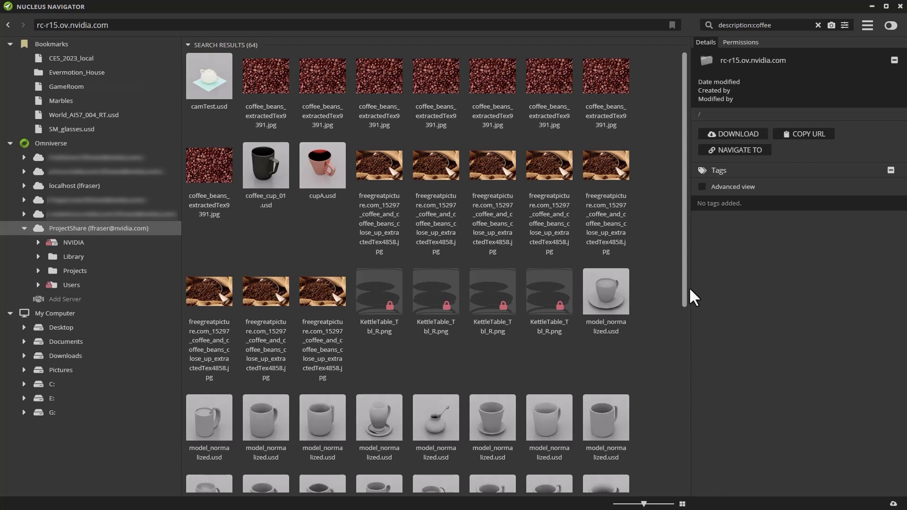
drag(684, 291, 682, 496)
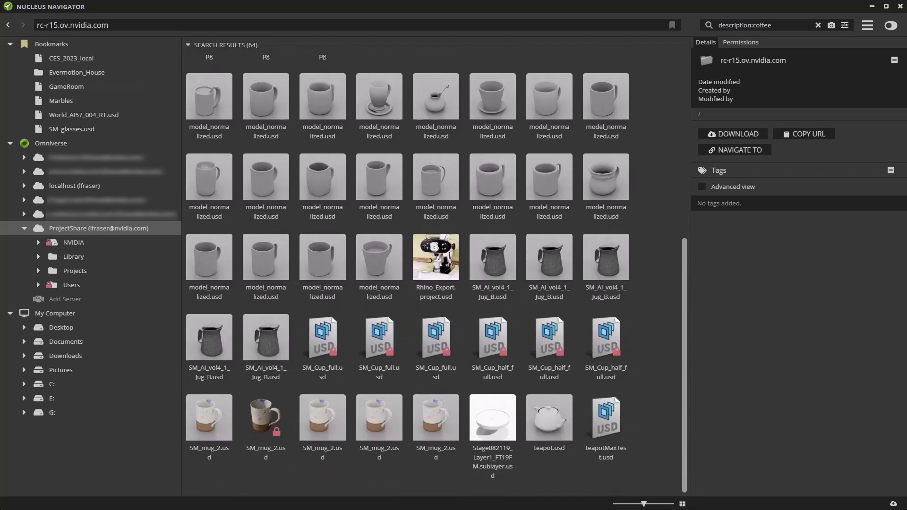
Replace the search with an AI search for "coffee maker" on ProjectShare and browse the results
click(818, 26)
click(845, 25)
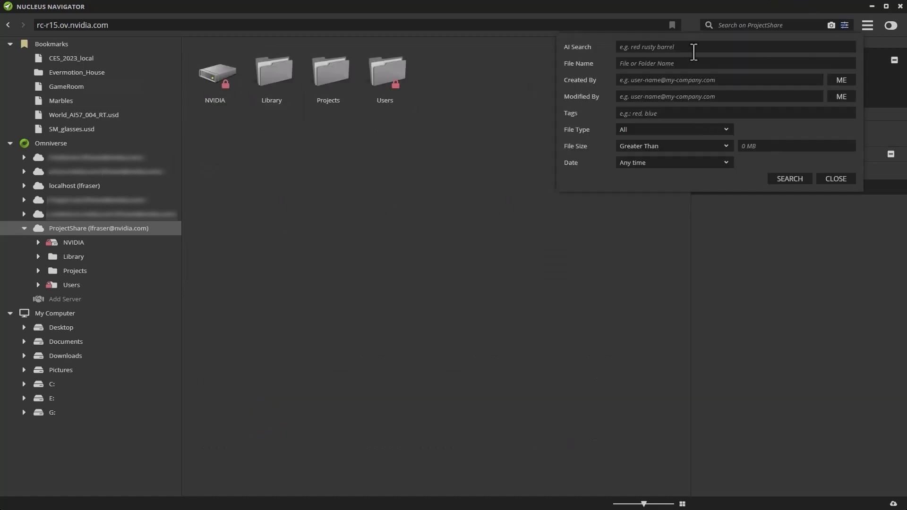
text(coffee maker)
key(Return)
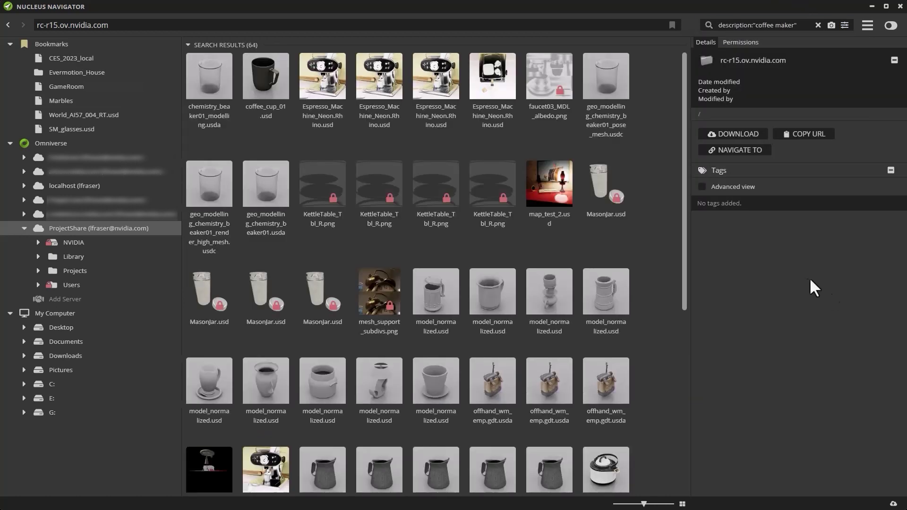
drag(683, 237, 674, 457)
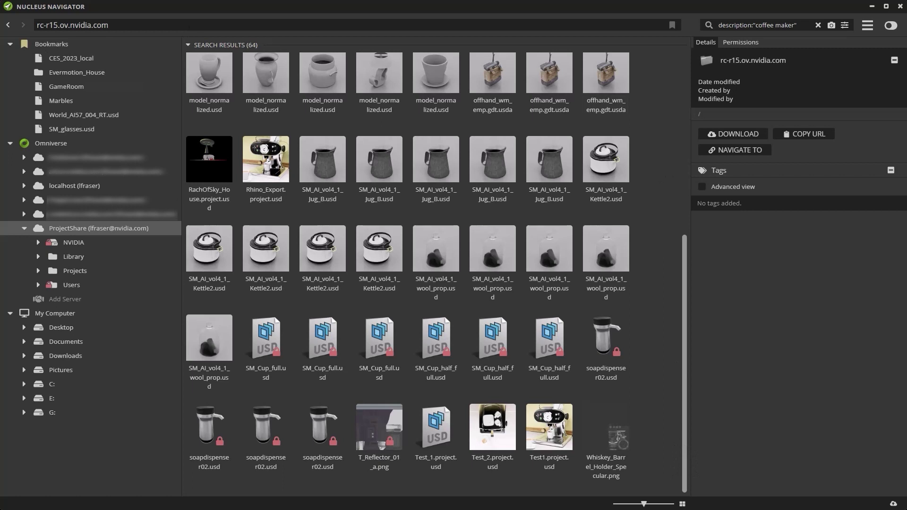
Clear the previous search, run an AI search for "headphones" on ProjectShare and review the found assets
click(818, 25)
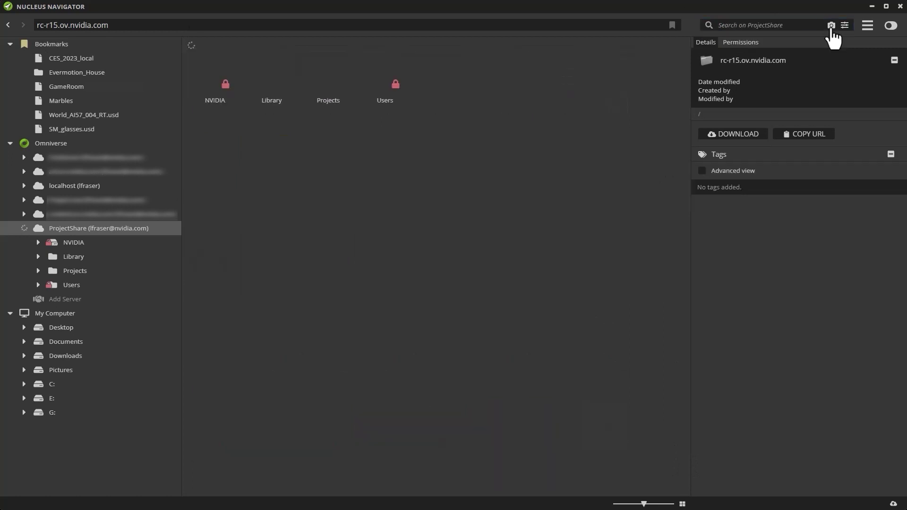
click(845, 25)
click(726, 47)
text(hea)
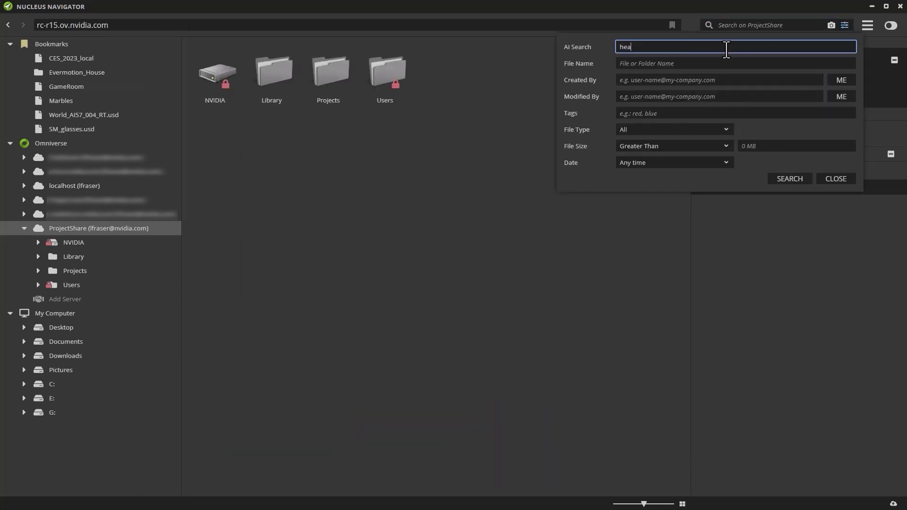
text(dphones)
key(Return)
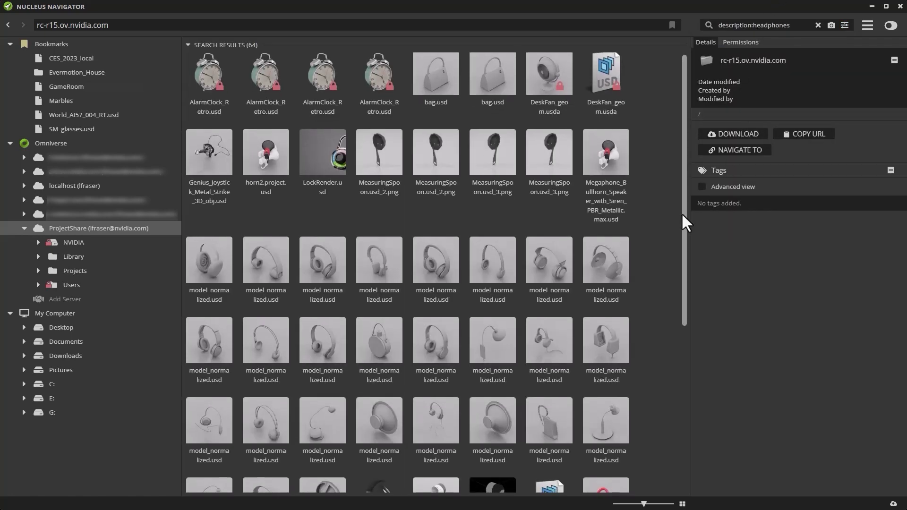
drag(681, 212, 684, 403)
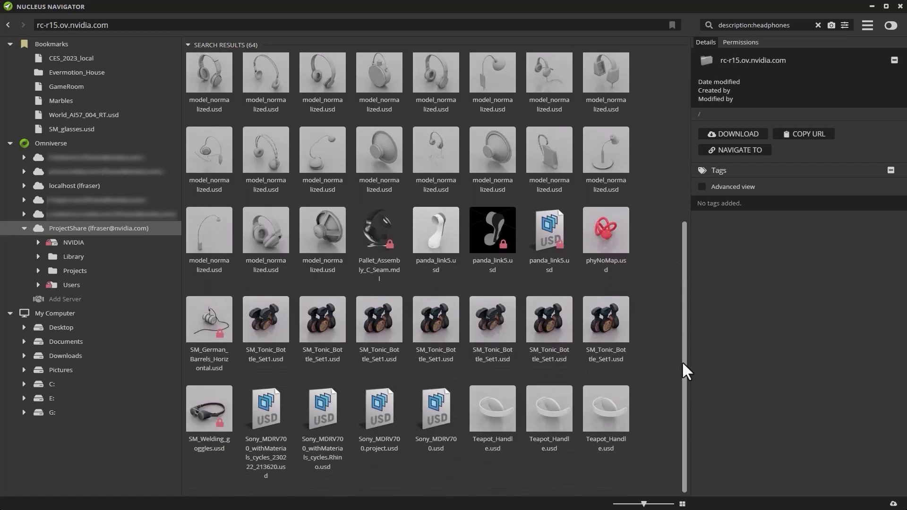
scroll(684, 208, up, 6)
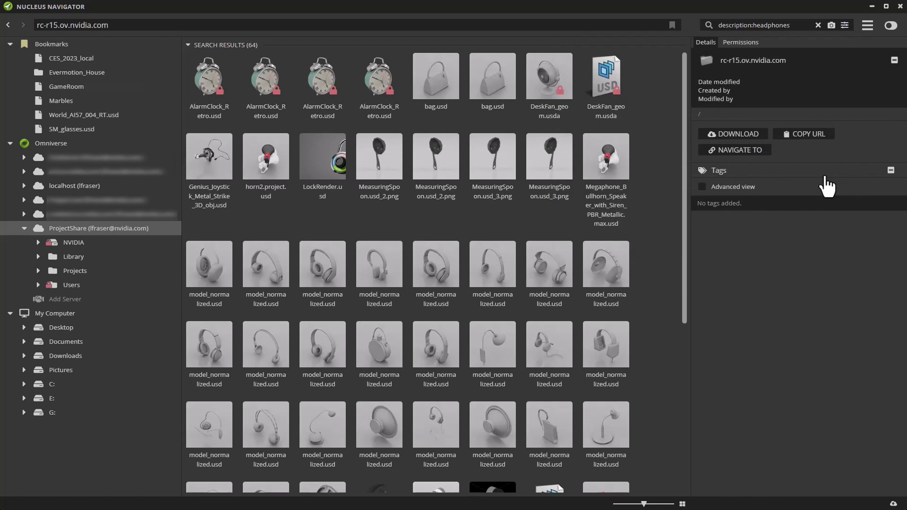
Clear the headphones query and run an AI search for "whisk" on ProjectShare
click(818, 25)
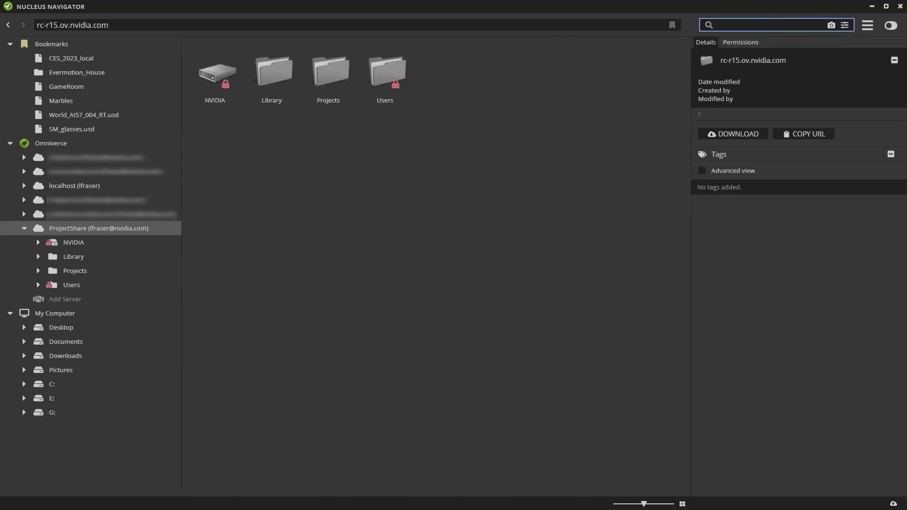
click(845, 25)
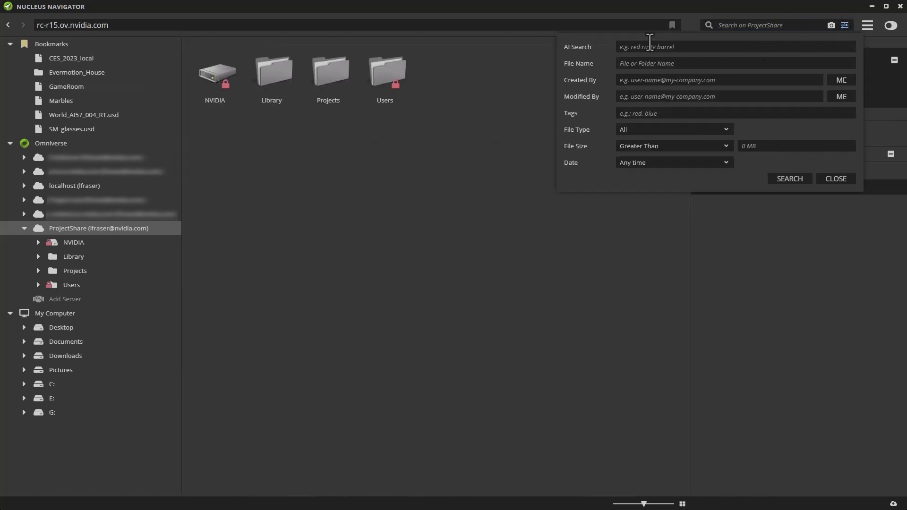
click(650, 46)
text(whisk)
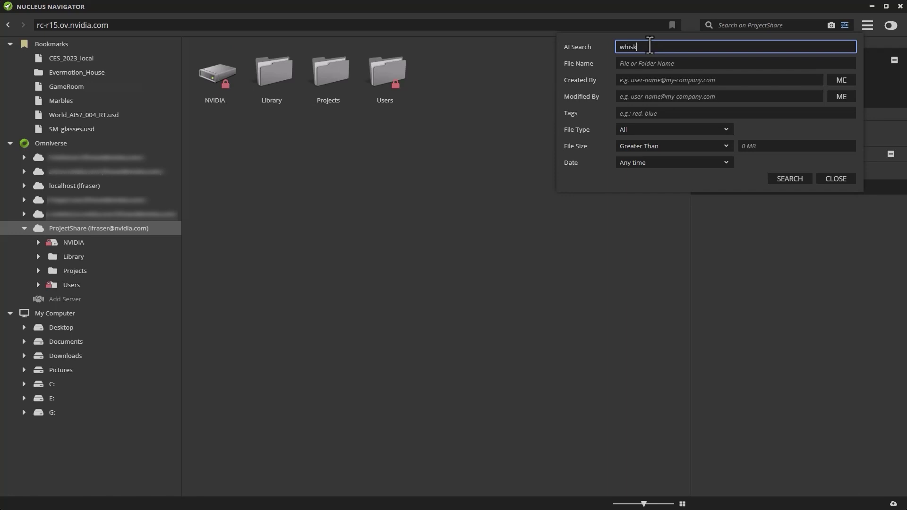
key(Return)
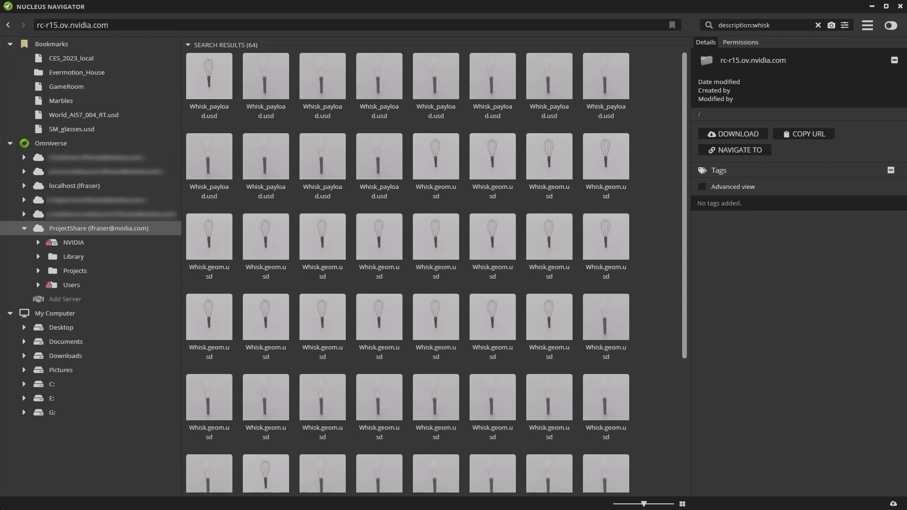
Bookmark the first Whisk.geom.usd file in the whisk search results, keeping its default name
click(440, 161)
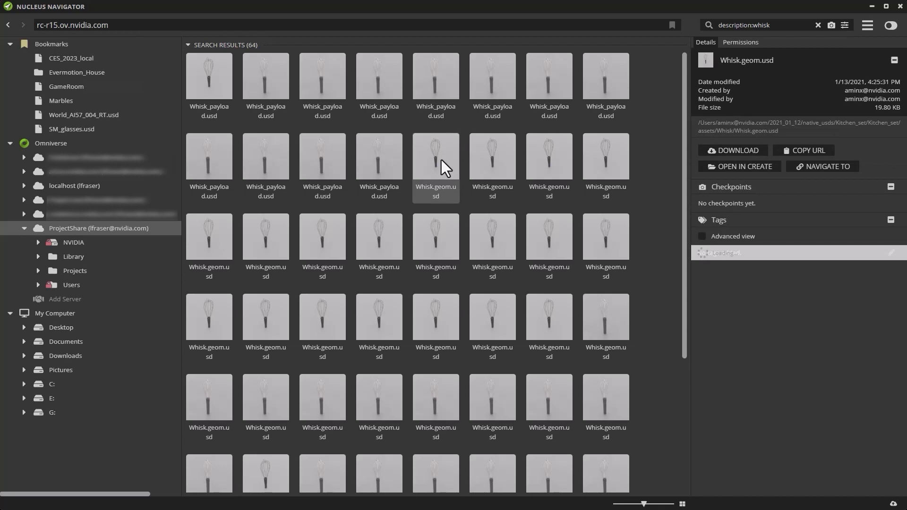
right_click(441, 160)
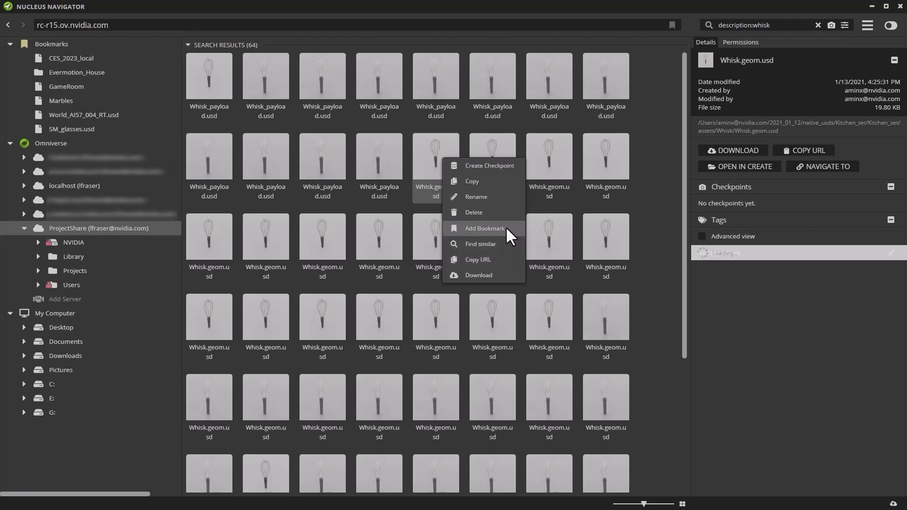
click(486, 229)
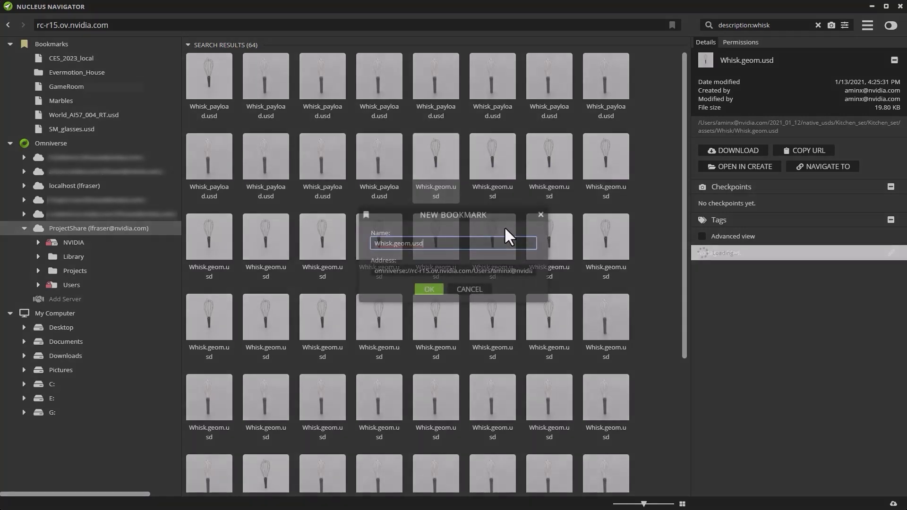
click(429, 290)
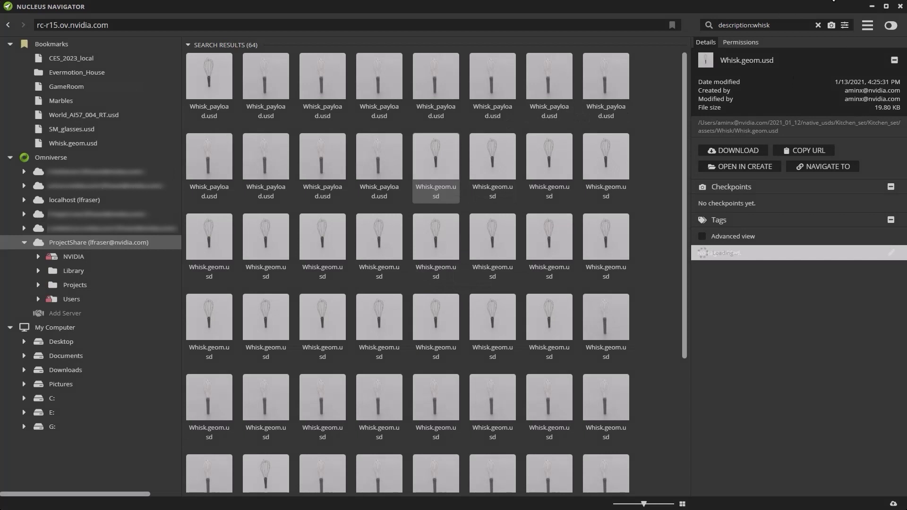
Clear the whisk query and run an AI search for "spring" on ProjectShare
click(819, 27)
click(818, 25)
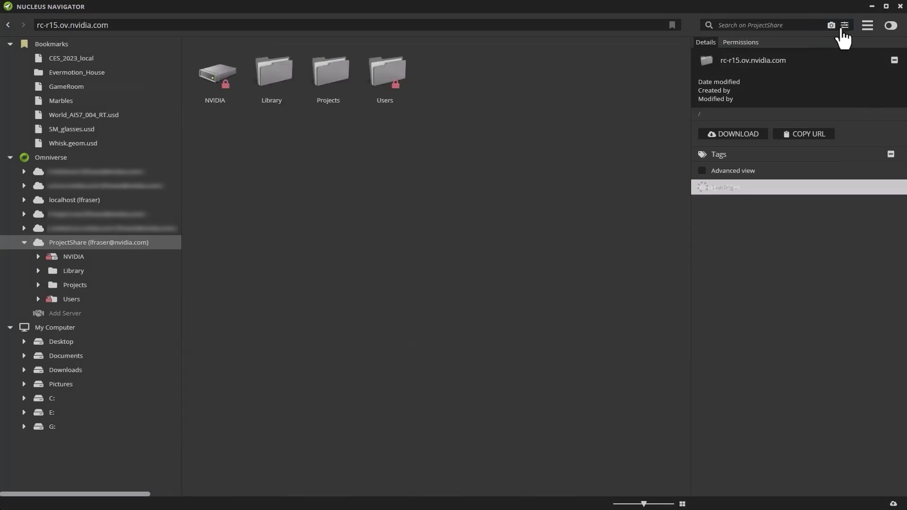
click(845, 25)
click(813, 48)
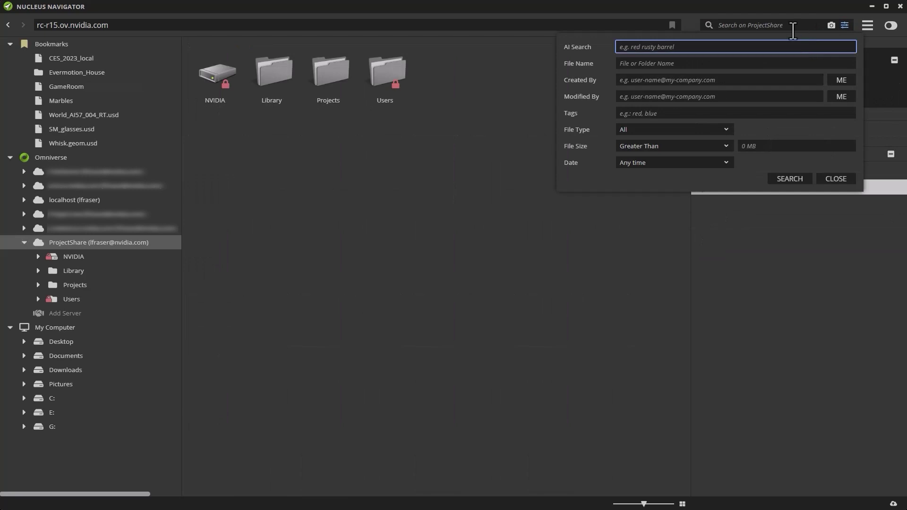
text(spring)
key(Return)
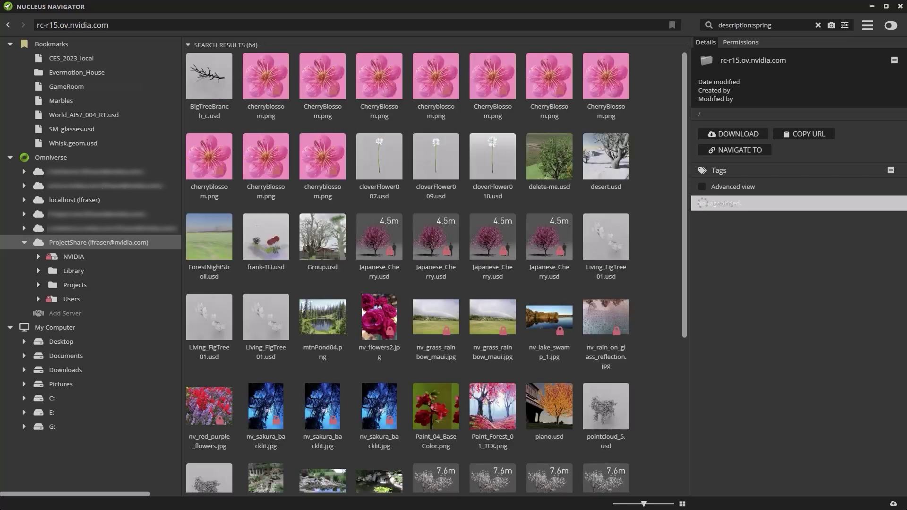
Replace the spring query with an AI search for "fall" on ProjectShare and review the found assets
drag(683, 236, 668, 417)
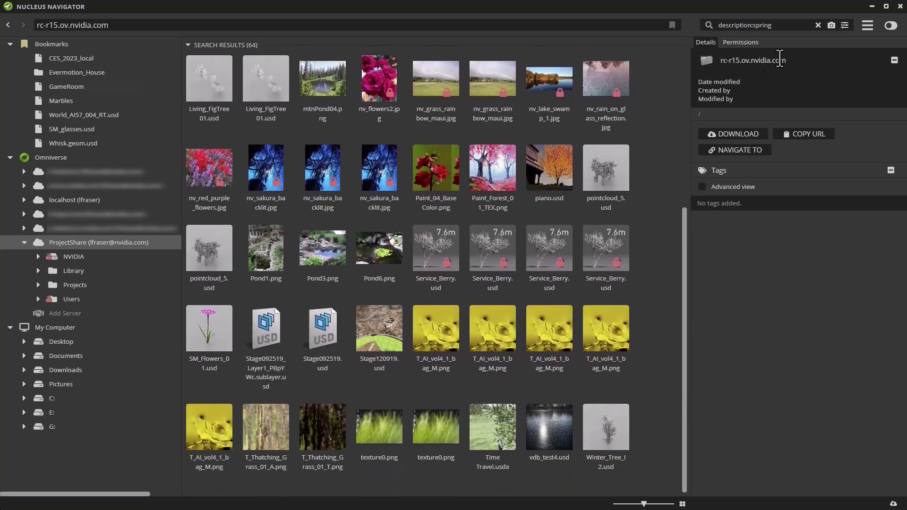
click(845, 25)
click(648, 46)
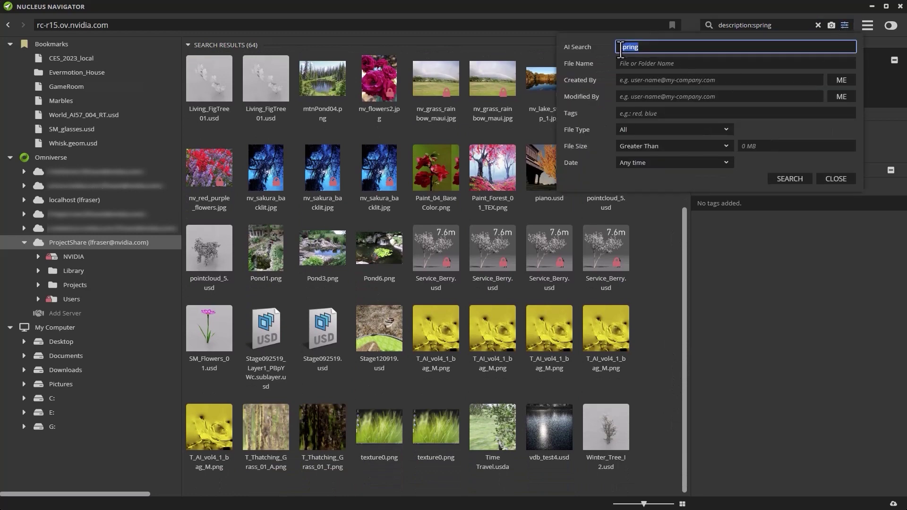
text(fall)
key(Return)
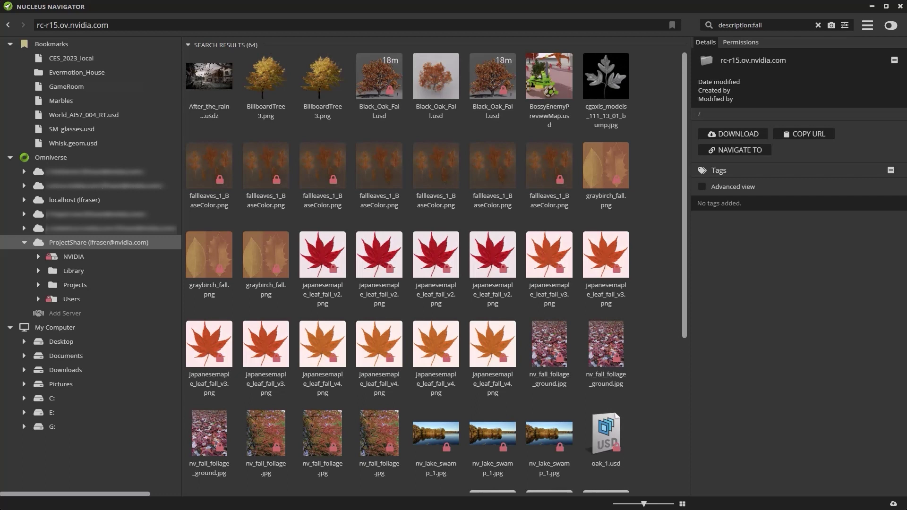
drag(686, 171, 679, 335)
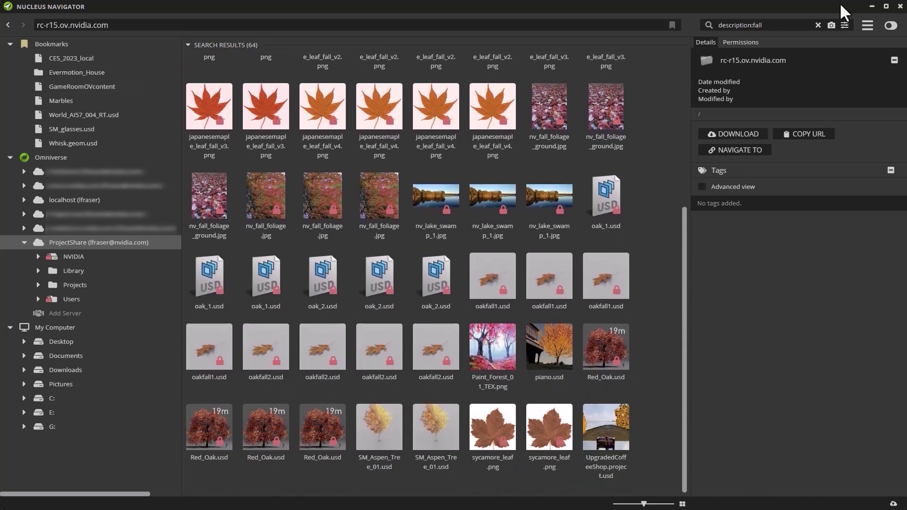
Run a search by image on ProjectShare using the red car picture Red1.png from the local folder
click(831, 26)
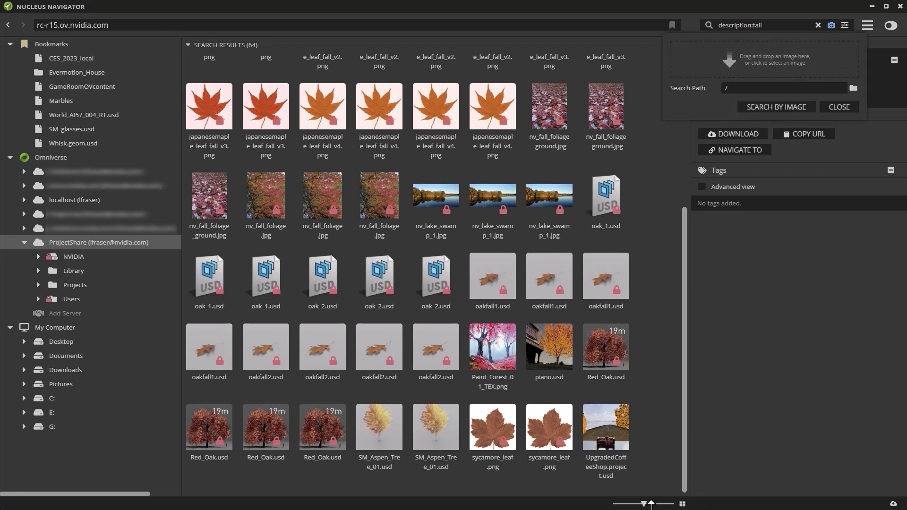
key(alt+Tab)
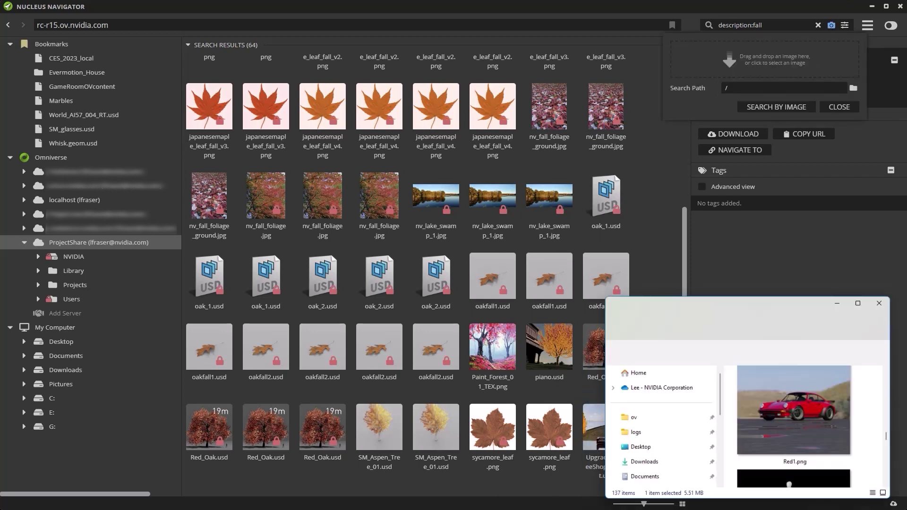
drag(799, 403, 771, 82)
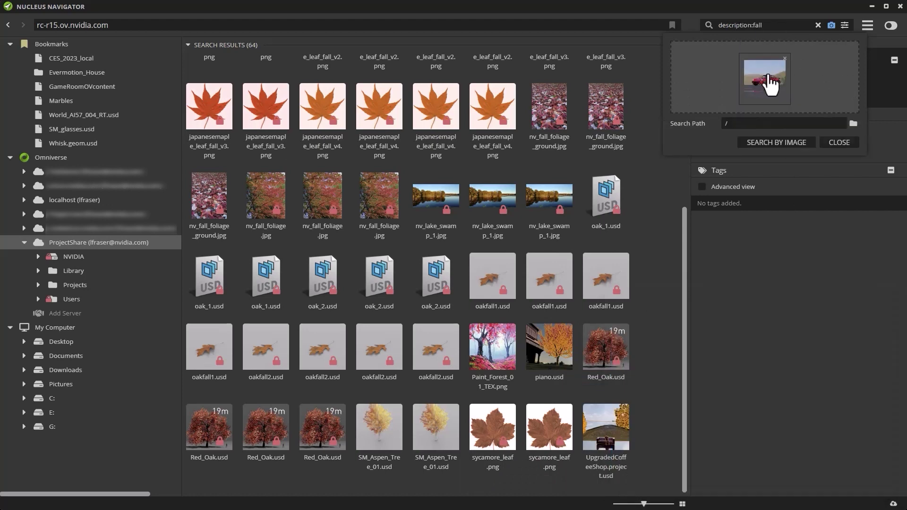
click(776, 145)
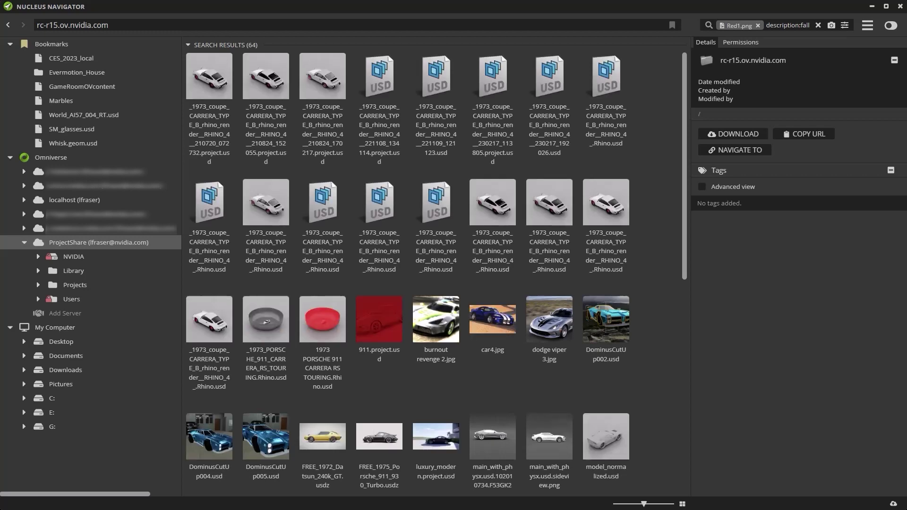
Run another search by image on ProjectShare using the local picture USD5.JPG
click(832, 25)
drag(806, 442, 799, 64)
click(775, 142)
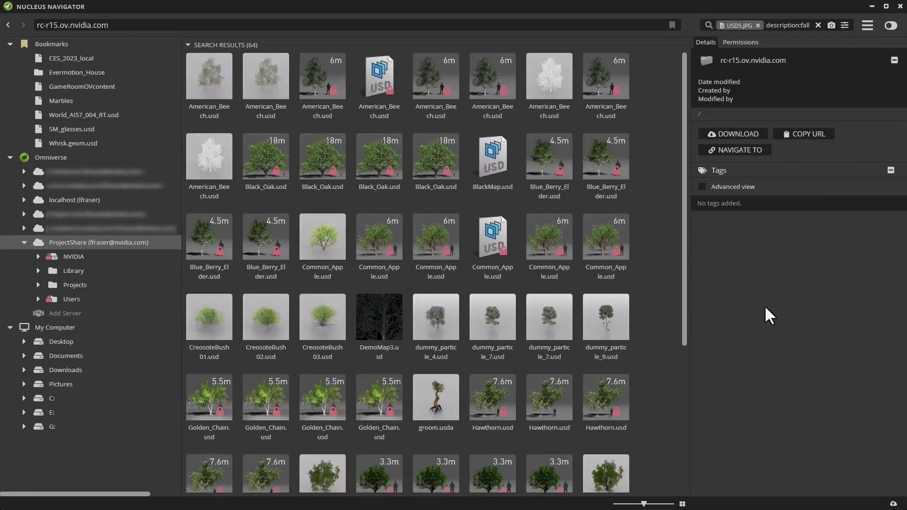
Find assets similar to the first pine tree USD file in the image search results
drag(685, 218, 694, 369)
right_click(268, 337)
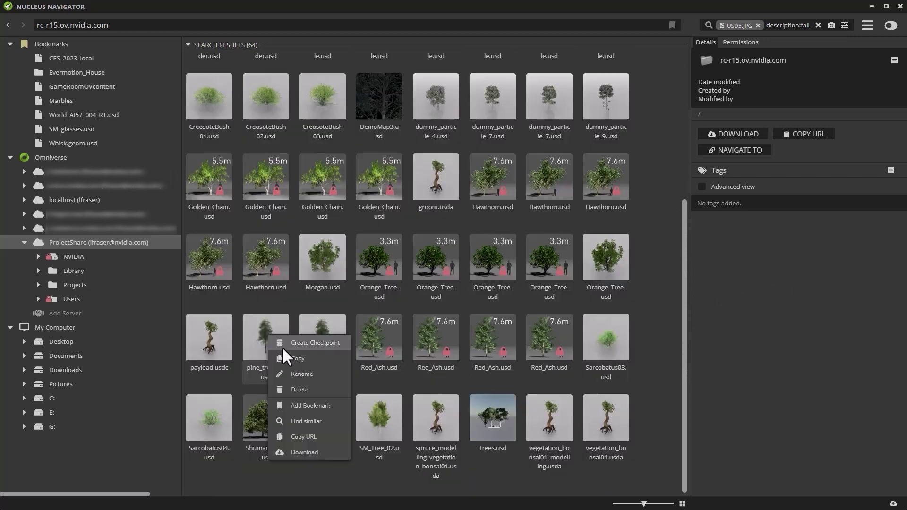
click(308, 420)
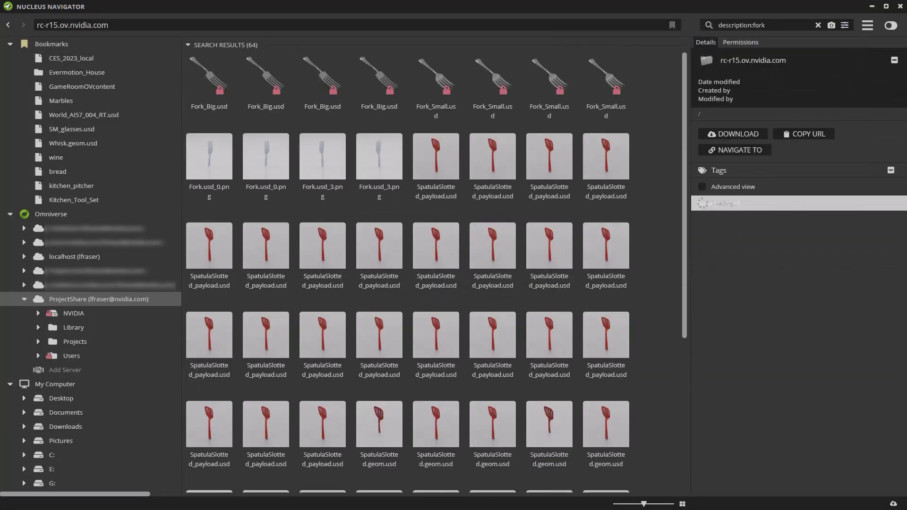
Bookmark a Fork_Big.usd file from the fork search results
click(345, 101)
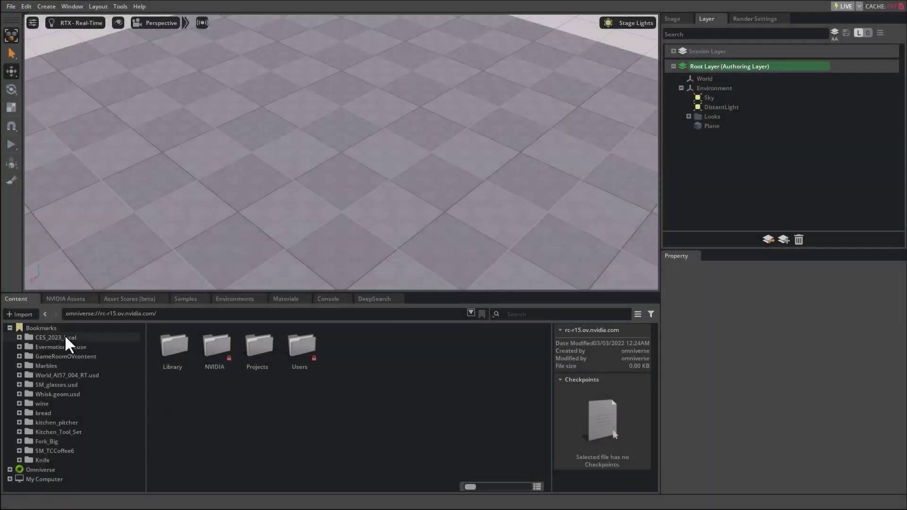
Open DeepSearch in the Omniverse scene editor and activate its search field
click(370, 299)
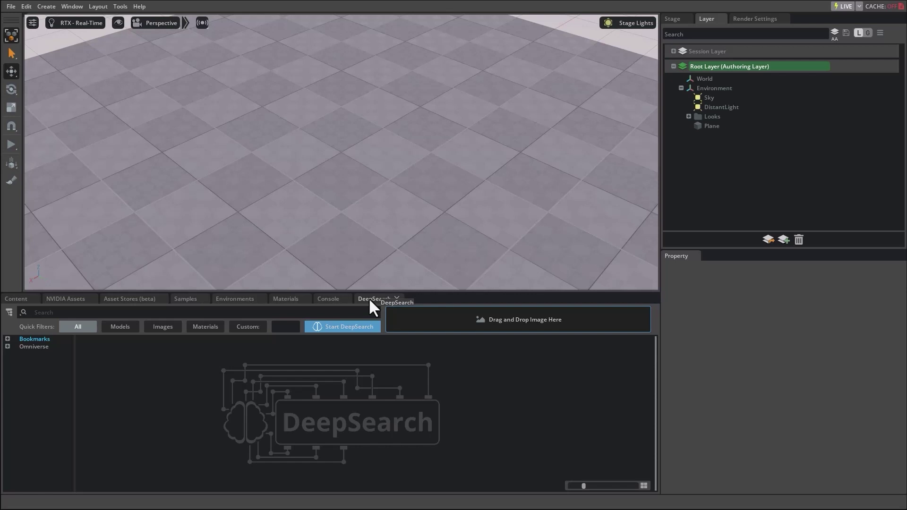
click(146, 312)
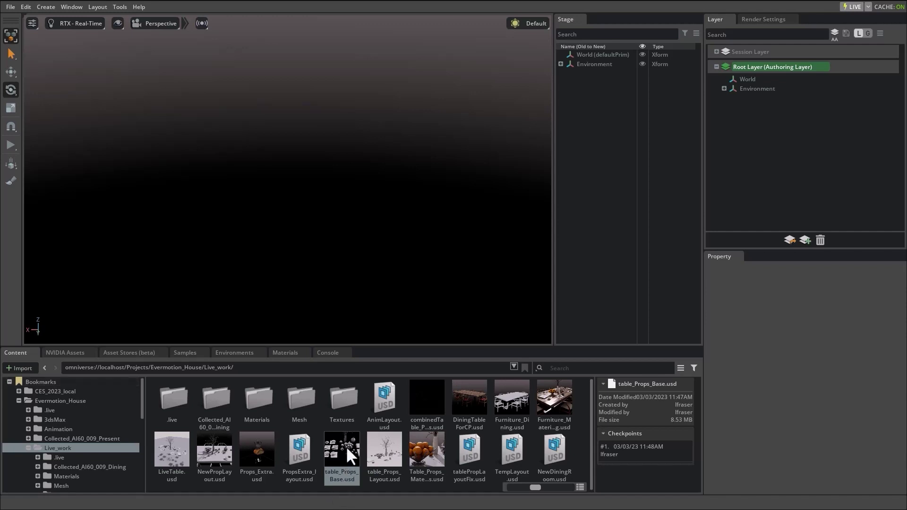
Add table_Props_Base.usd and Furniture_Dining.usd from the Live_work folder as sublayers of the root layer
drag(347, 449, 781, 153)
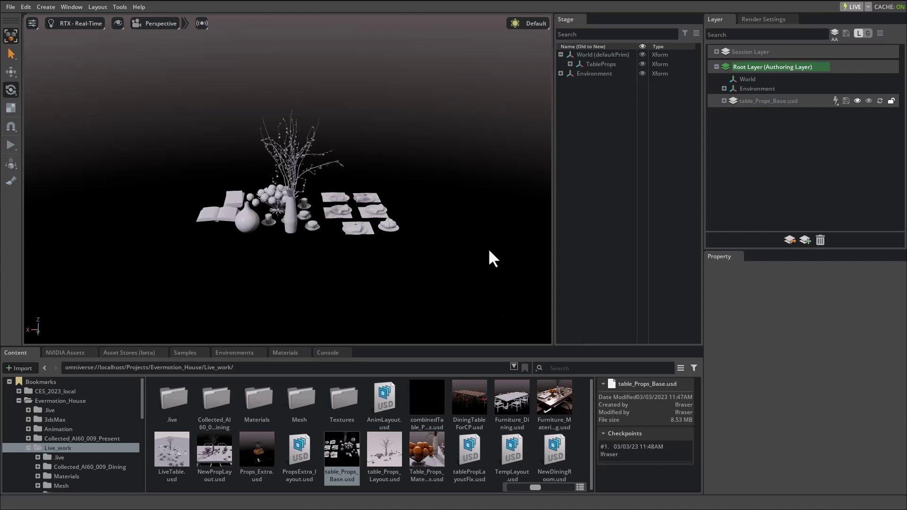
drag(507, 396, 767, 188)
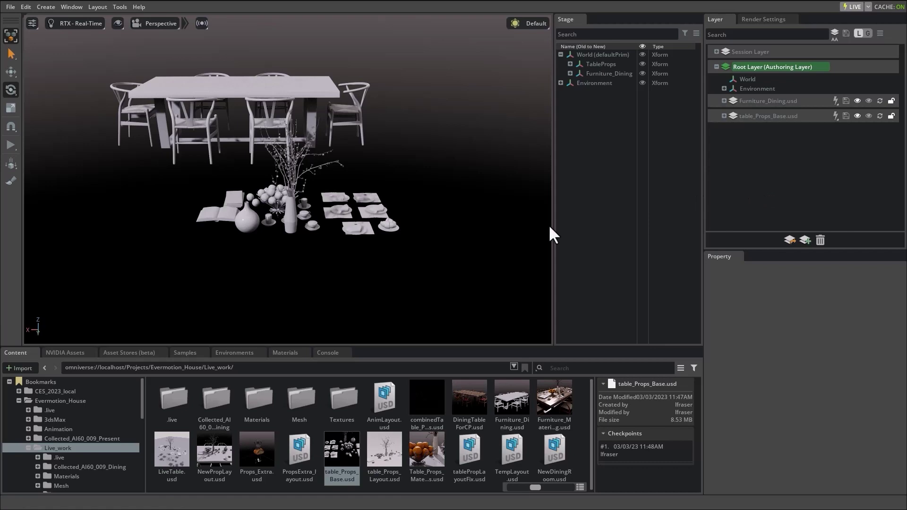
Add NewPropLayout.usd as the topmost sublayer and make it the authoring layer
alt+drag(467, 176, 173, 287)
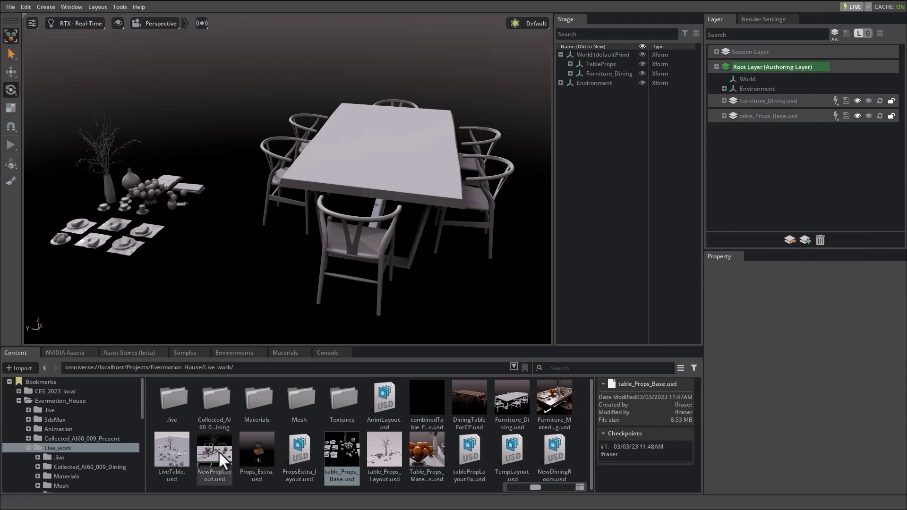
drag(219, 455, 775, 198)
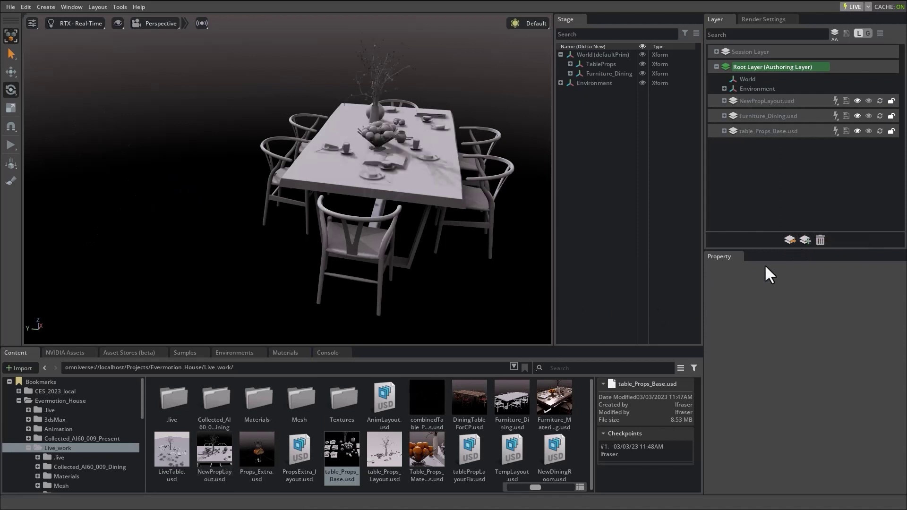
click(789, 101)
double_click(789, 101)
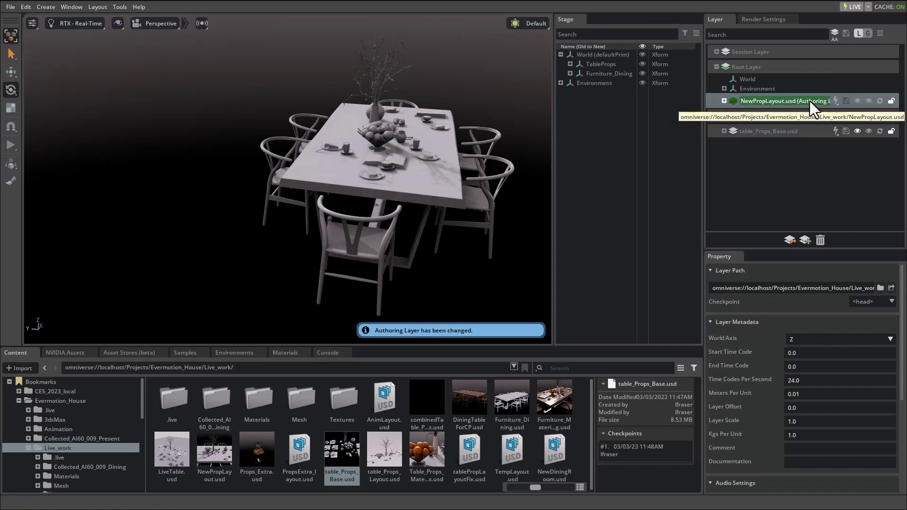
Compare the NewPropLayout.usd and table_Props_Base.usd layers on the set table and view the base layer's checkpoint list
alt+drag(464, 151, 577, 134)
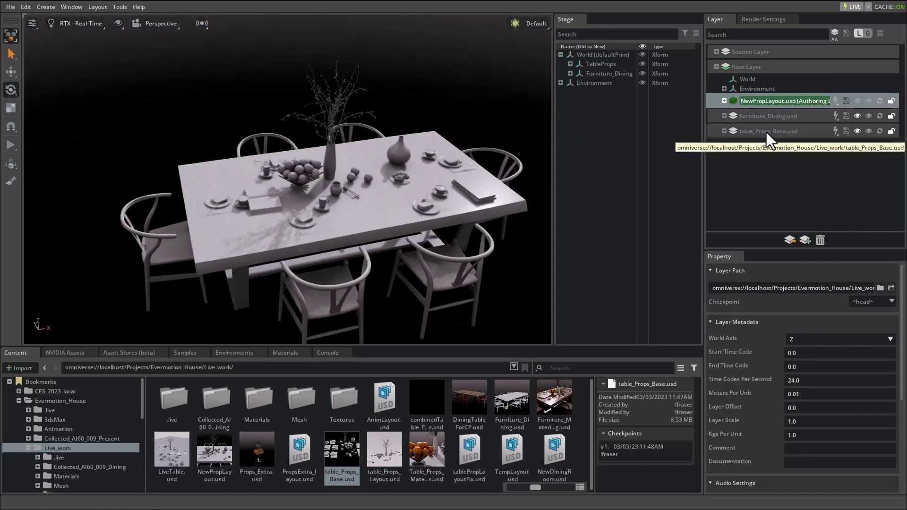
click(759, 131)
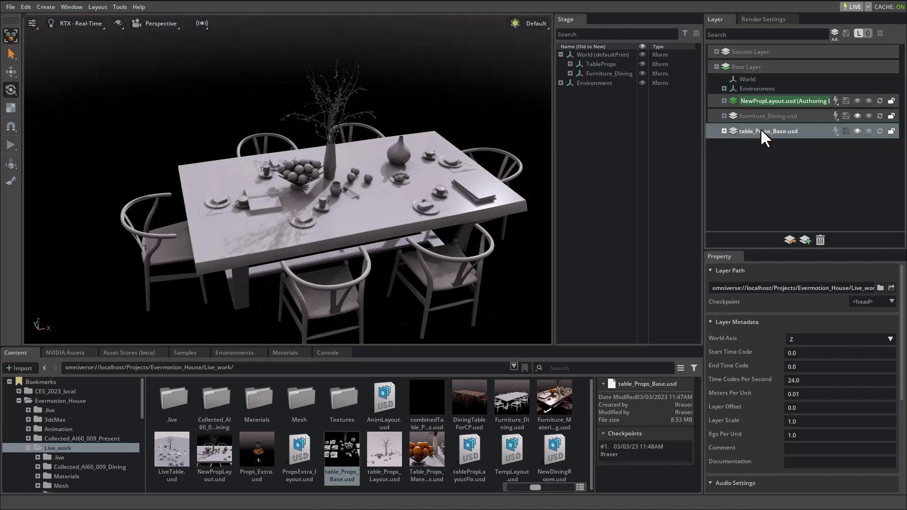
click(761, 100)
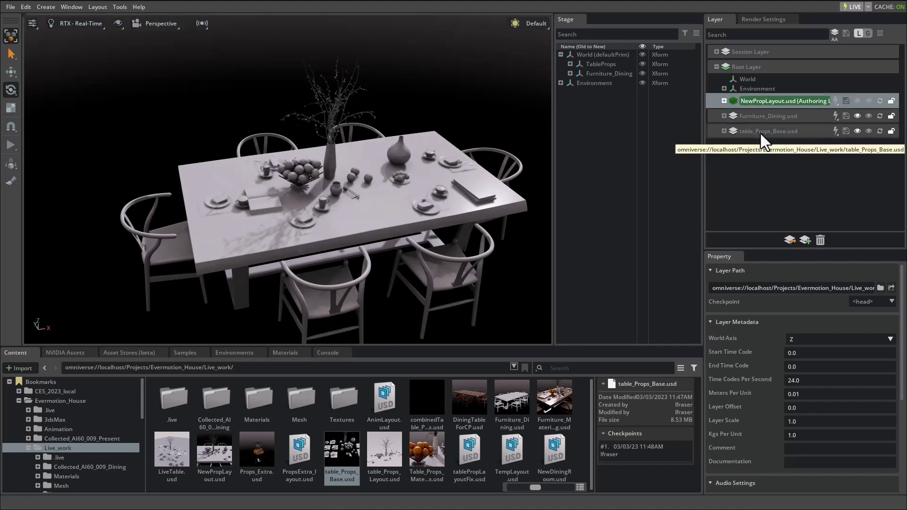
click(758, 130)
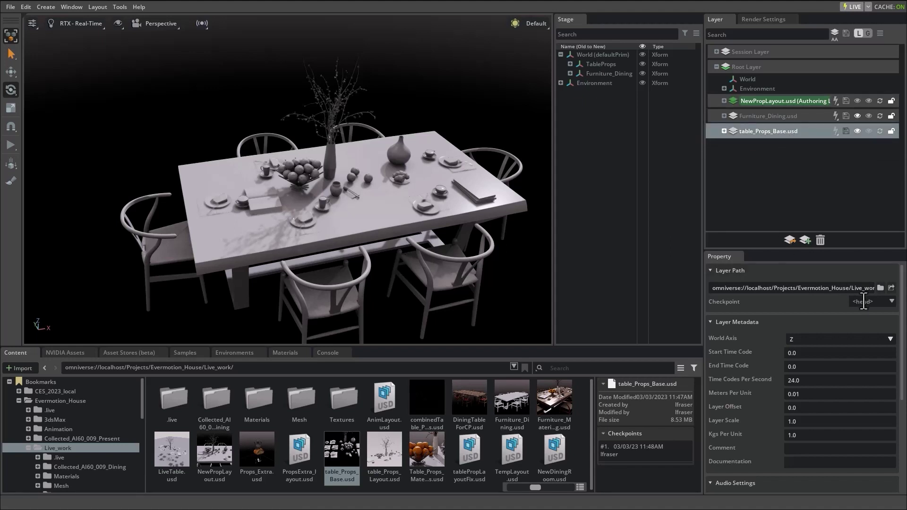
click(891, 302)
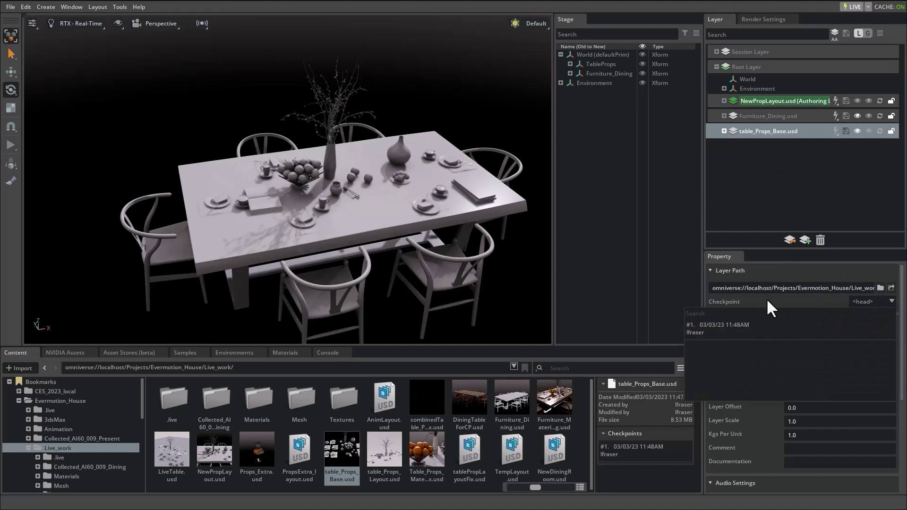
click(780, 298)
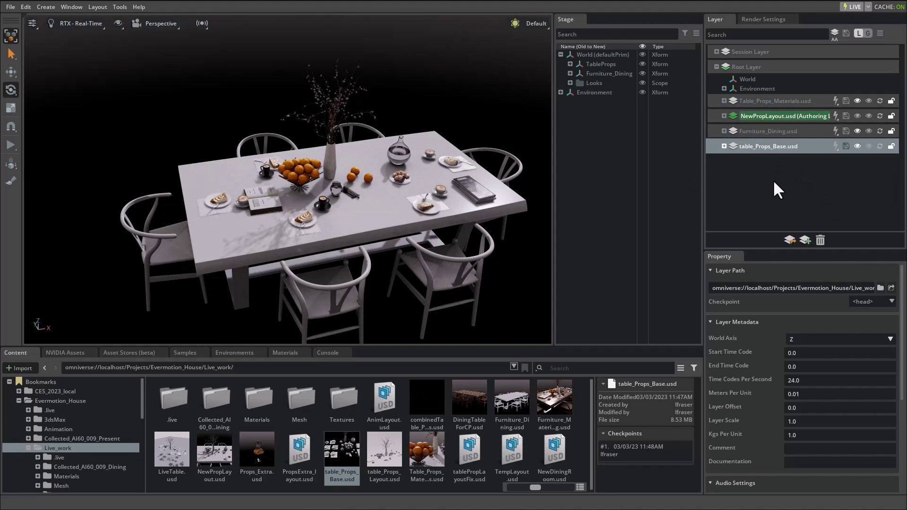
Select the Table_Props_Materials.usd layer and examine the materials on the table props up close
click(776, 106)
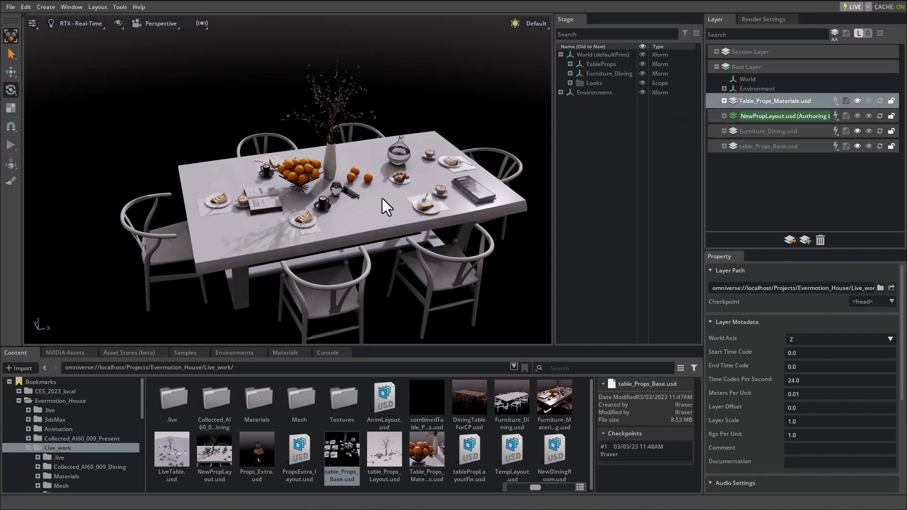
alt+drag(327, 165, 308, 166)
scroll(343, 166, up, 5)
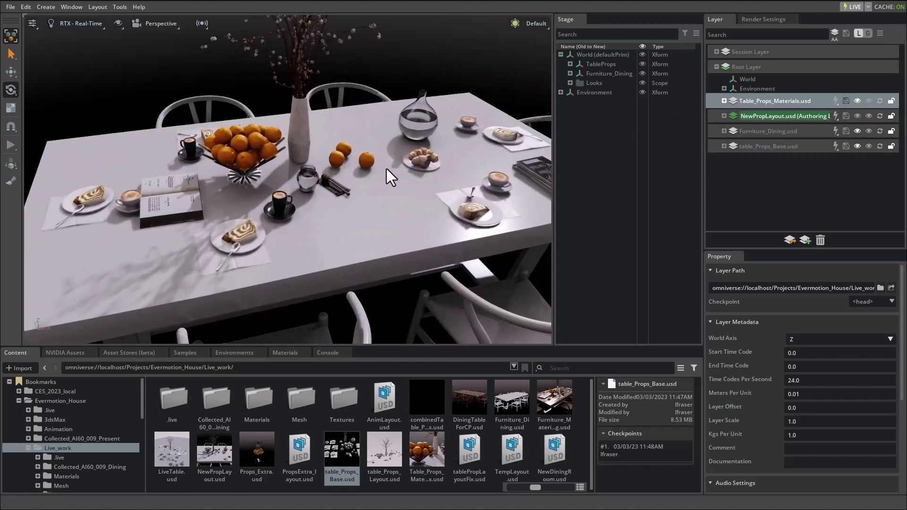
scroll(354, 173, down, 2)
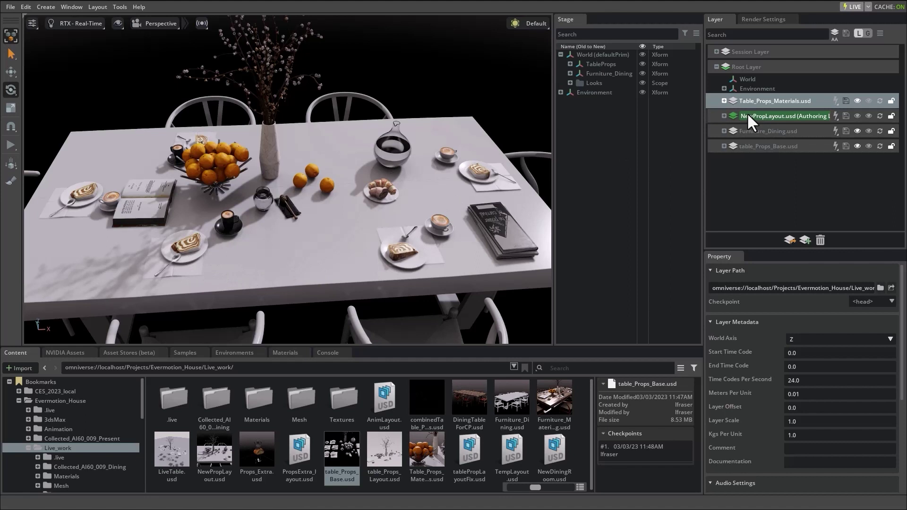
Select the NewPropLayout.usd layer and add tablePropLayoutFix.usd from Live_work as a sublayer
click(729, 116)
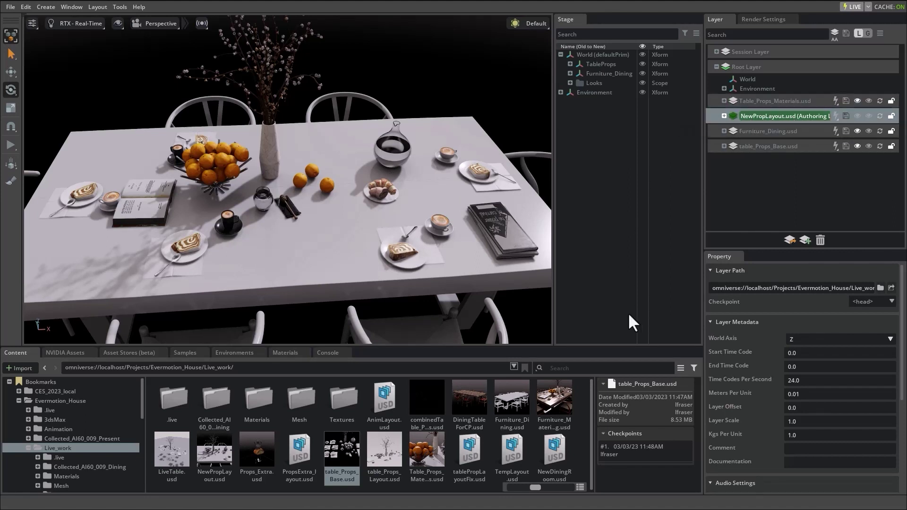
drag(468, 454, 752, 182)
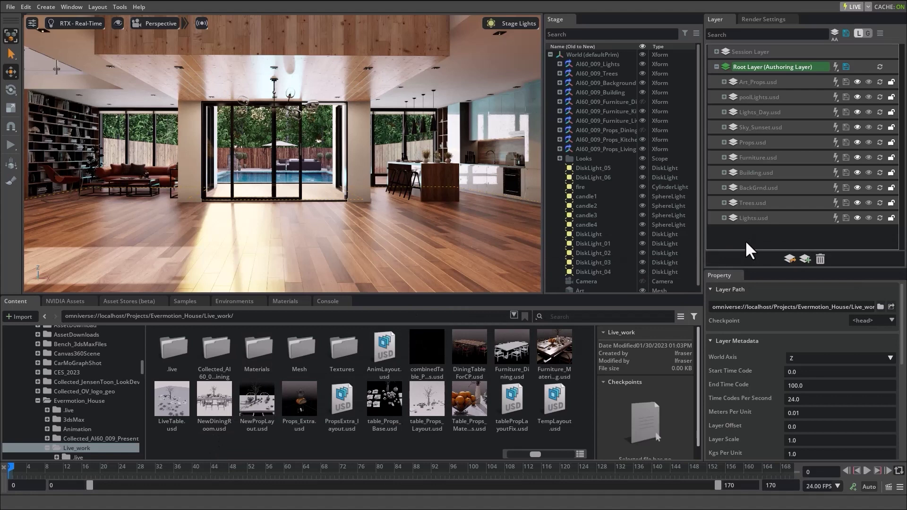
Add NewDiningRoom.usd as a sublayer of the house scene and toggle the visibility of the Lights_Day.usd layer
drag(749, 250, 749, 251)
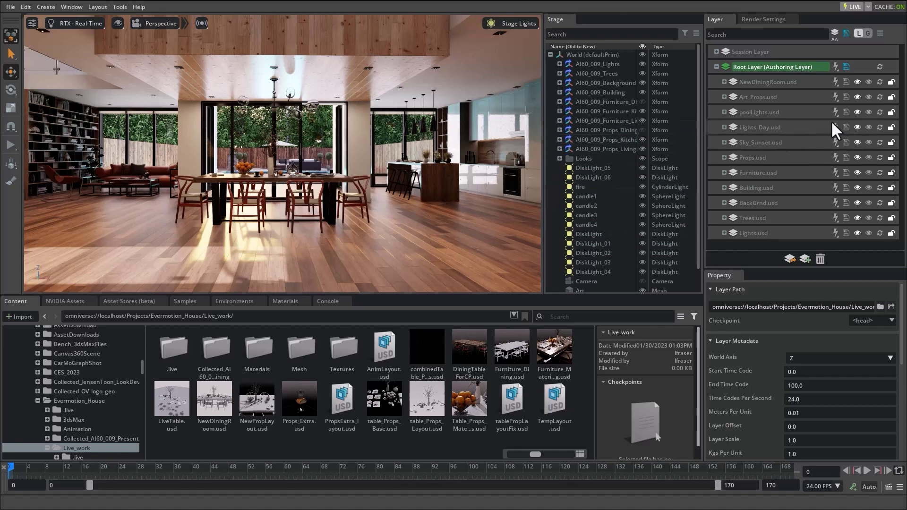
click(857, 128)
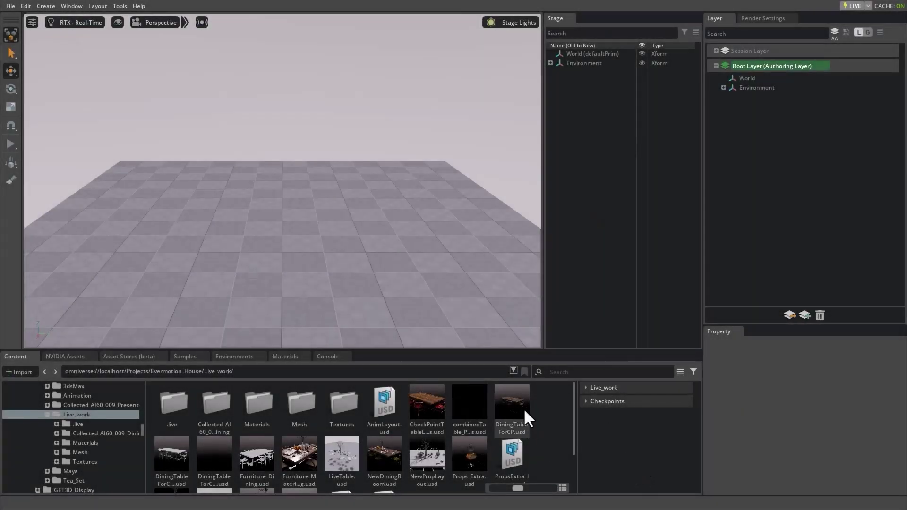
Select DiningTableForCP.usd in the Live_work folder and expand its file details and checkpoint list
click(509, 407)
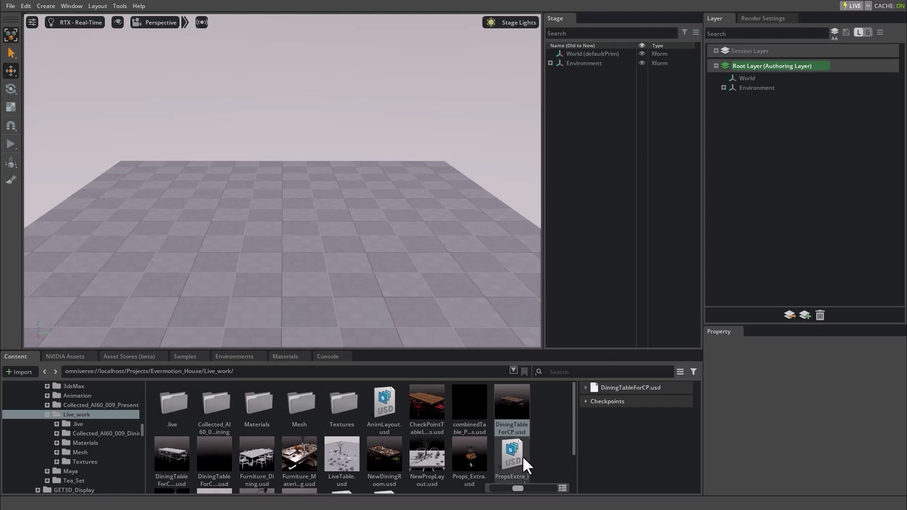
click(586, 387)
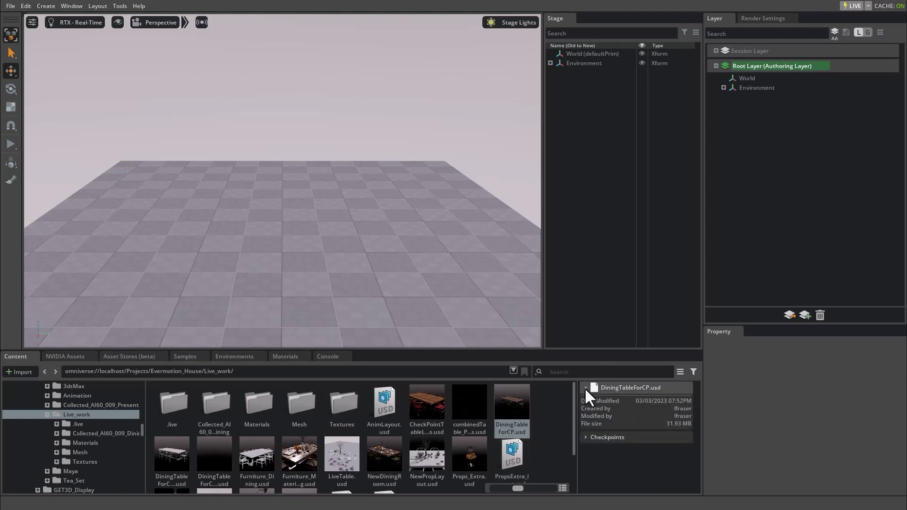
click(588, 438)
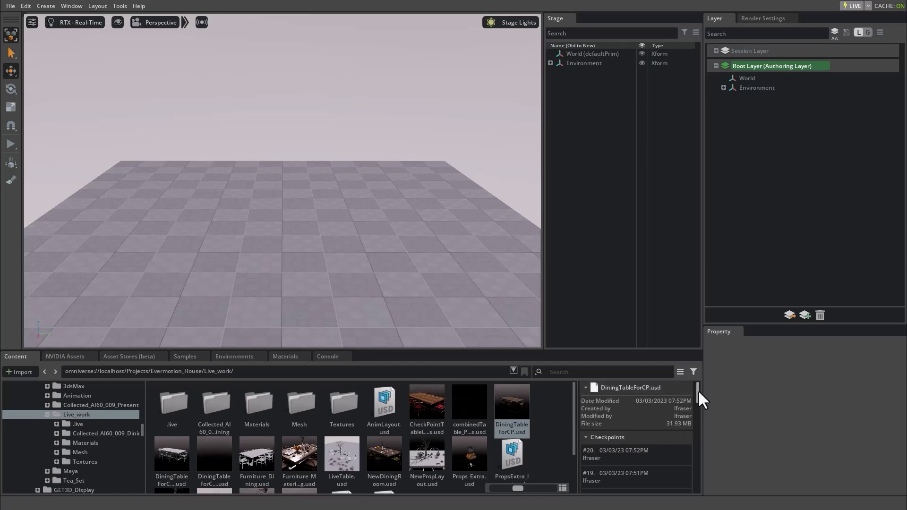
Place checkpoints #12 (green seats) and #11 (orange seats) of DiningTableForCP.usd side by side on the empty floor
scroll(699, 399, down, 1)
drag(698, 396, 697, 436)
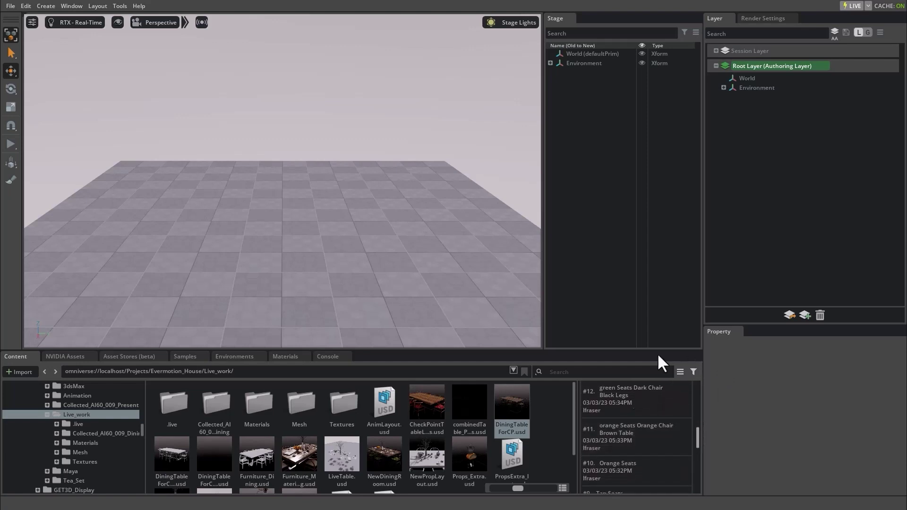
drag(630, 407, 214, 233)
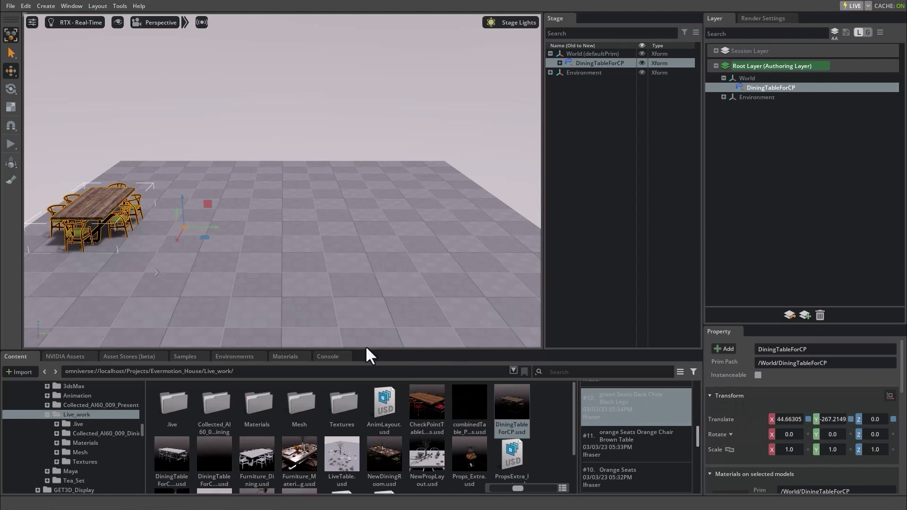
drag(634, 455, 331, 260)
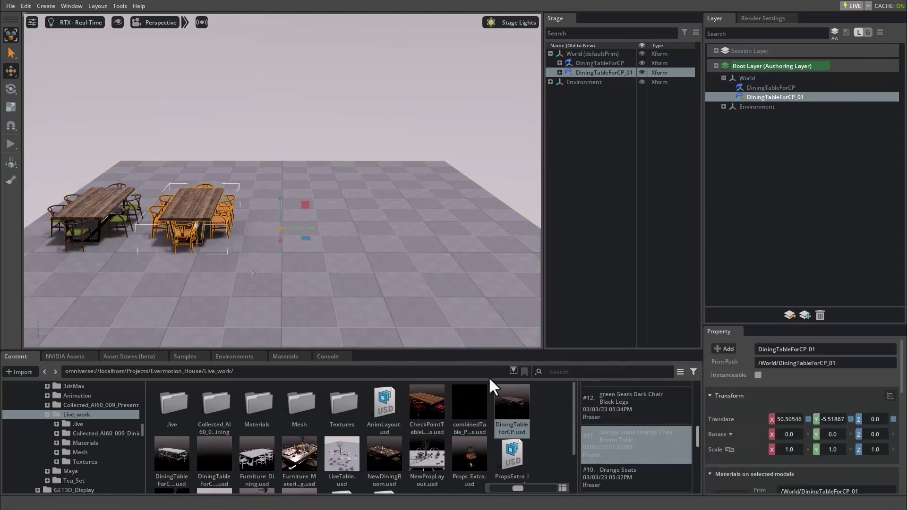
Add checkpoints #9 (Tan Seats) and #7 (Aluminum) of DiningTableForCP.usd beside the two tables and compare all four in the viewport
scroll(697, 437, down, 2)
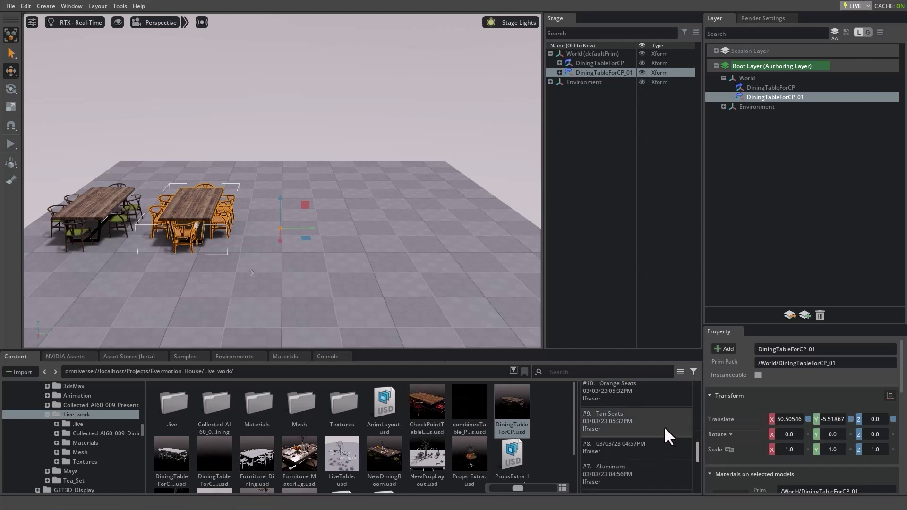
drag(668, 432, 382, 235)
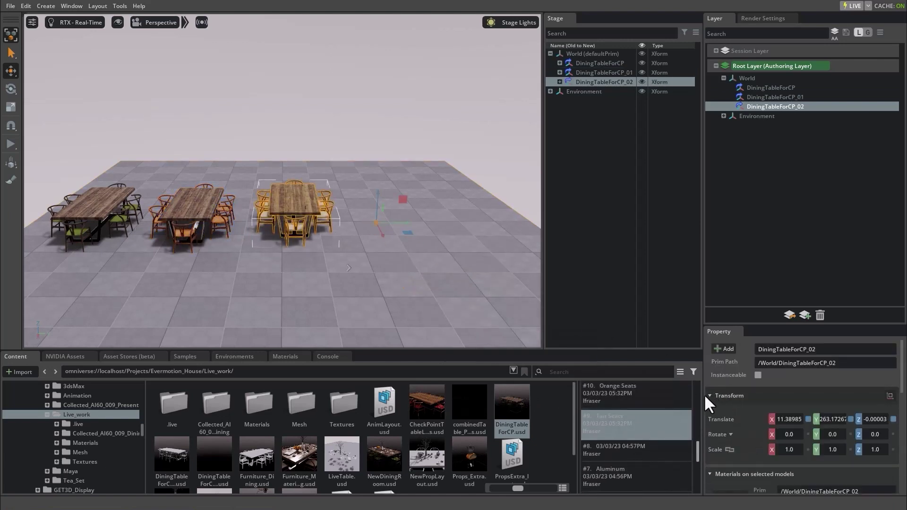
scroll(701, 451, down, 2)
mouse_move(689, 431)
mouse_down()
mouse_move(476, 255)
mouse_move(505, 245)
mouse_move(500, 236)
mouse_up()
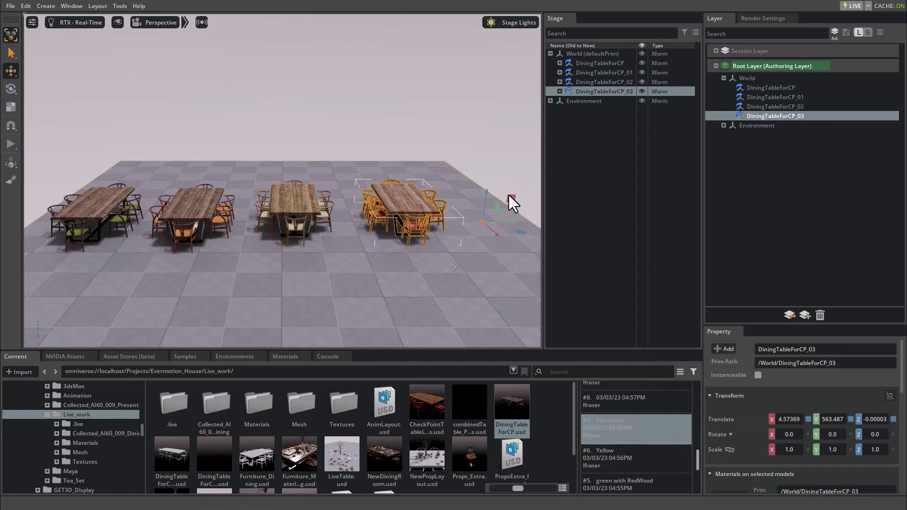
click(510, 203)
alt+drag(510, 203, 345, 222)
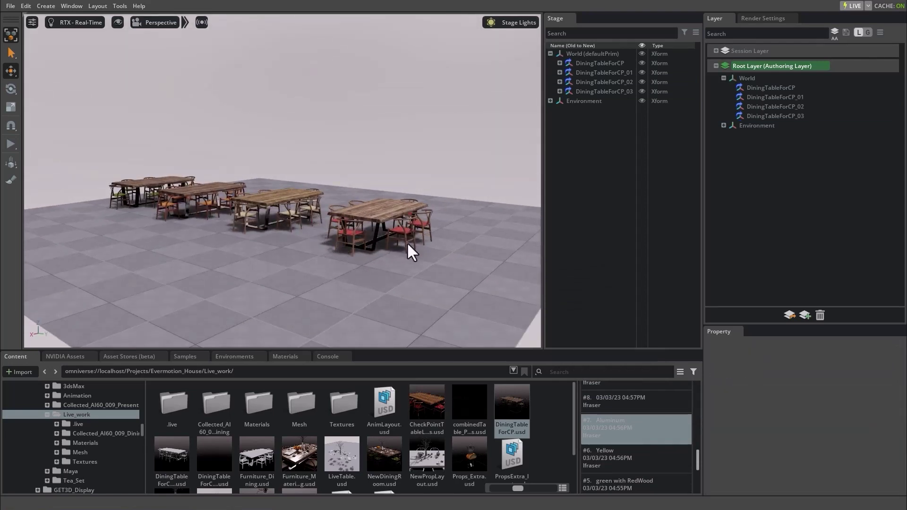
alt+right_drag(411, 249, 468, 294)
alt+drag(273, 228, 199, 133)
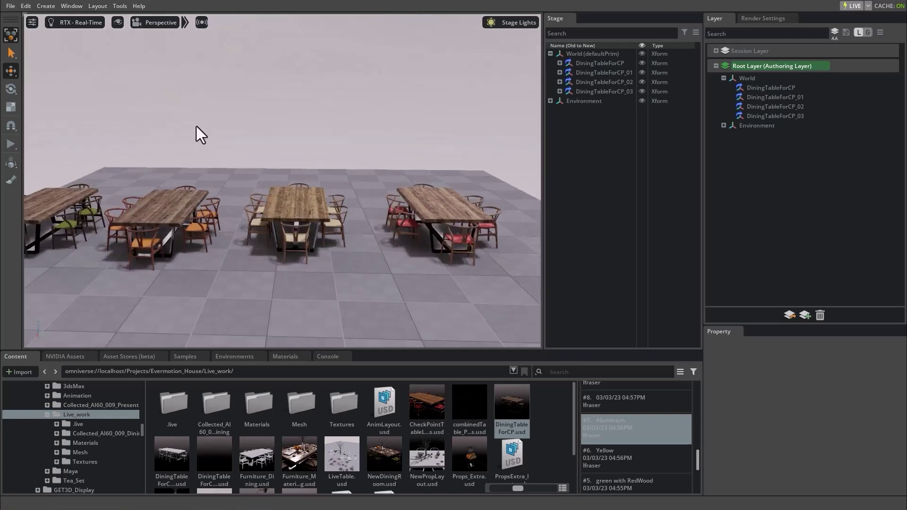
View the checkpoint comments option for saving the scene under a new name, and cancel without saving
click(10, 6)
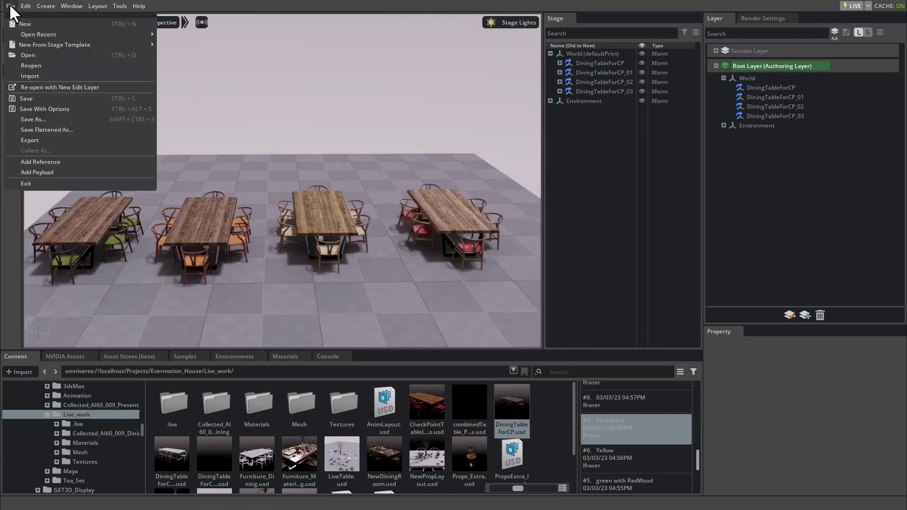
click(54, 118)
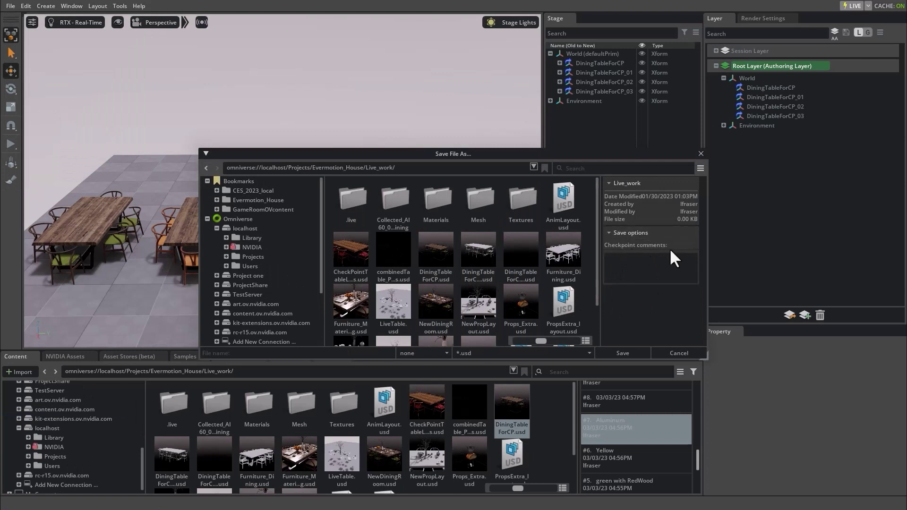
click(679, 354)
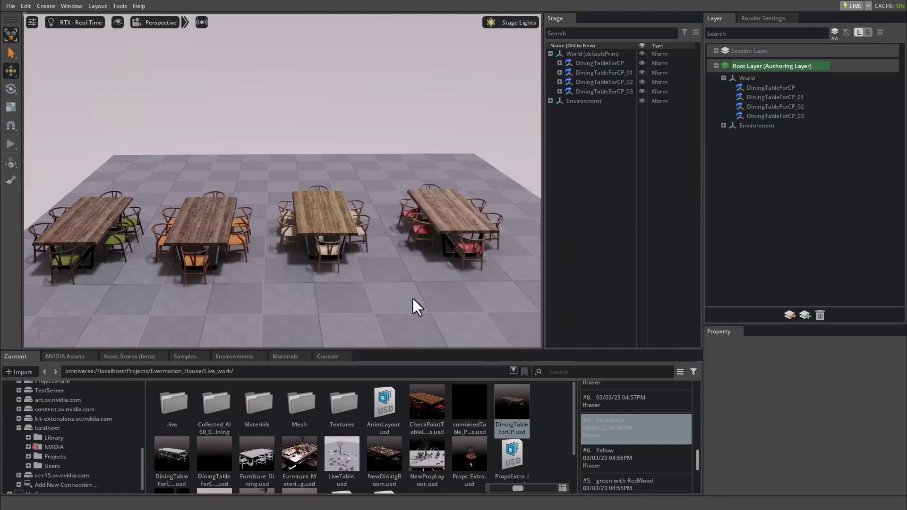
middle_drag(413, 307, 420, 255)
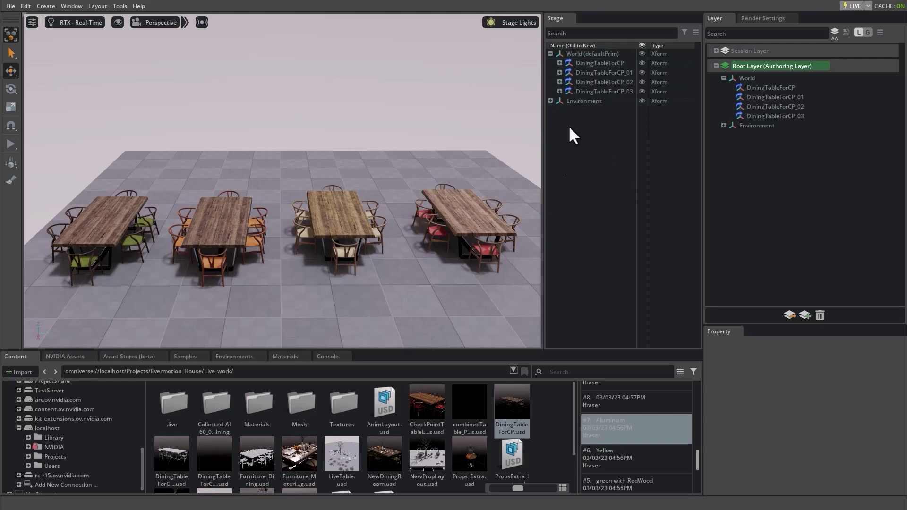
Select the first placed table, DiningTableForCP, and look through its properties
click(600, 63)
drag(902, 373, 905, 397)
scroll(888, 439, down, 5)
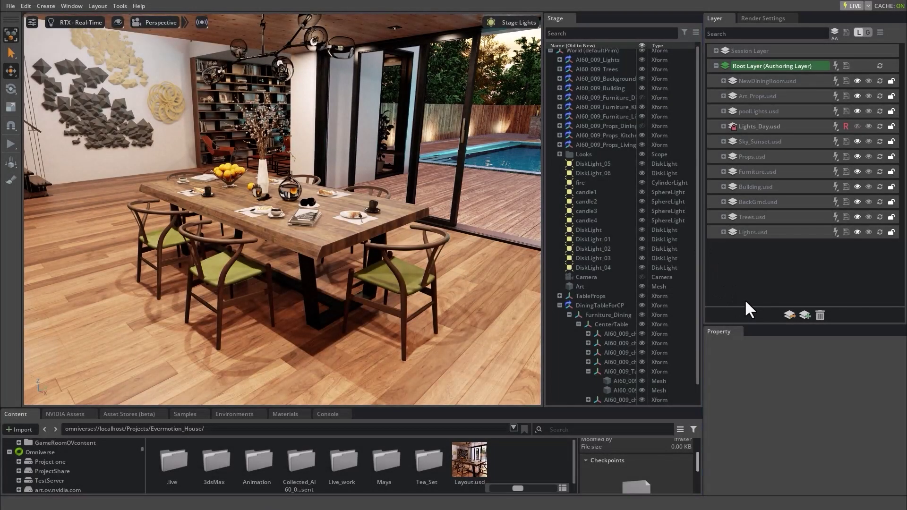
Collapse the DiningTableForCP hierarchy in the house scene and make tableCheckPointPayload.usd under NewDiningRoom.usd the authoring layer
click(574, 306)
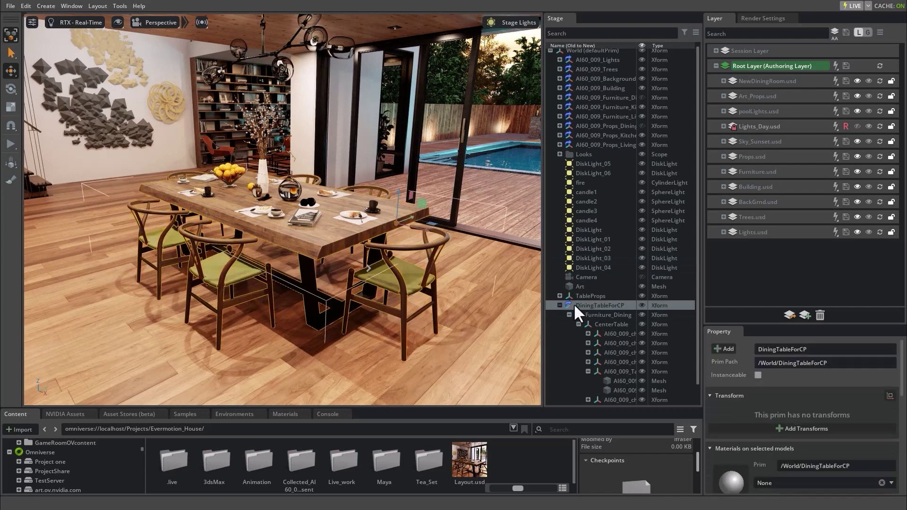
click(560, 306)
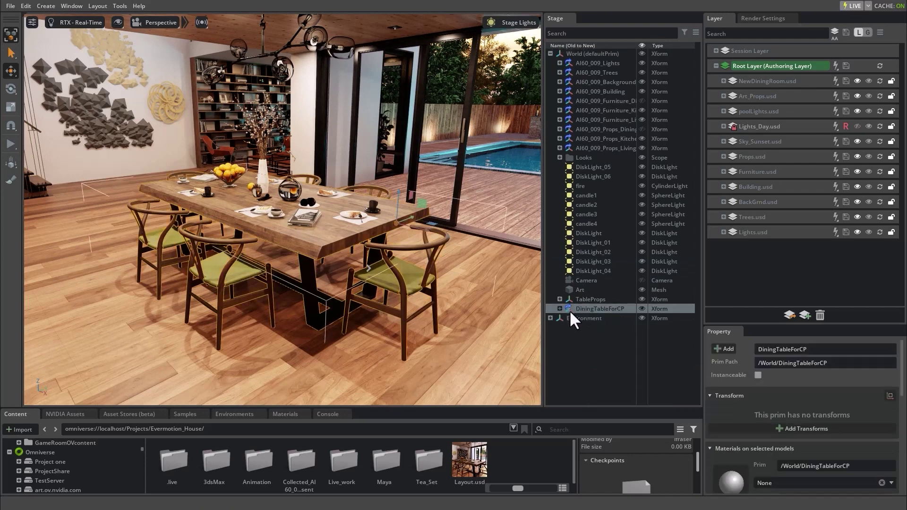
key(Escape)
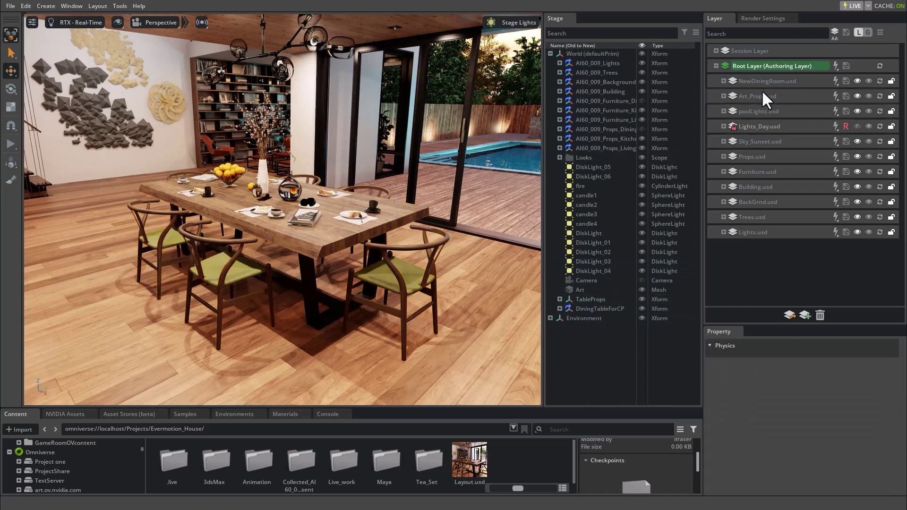
click(723, 81)
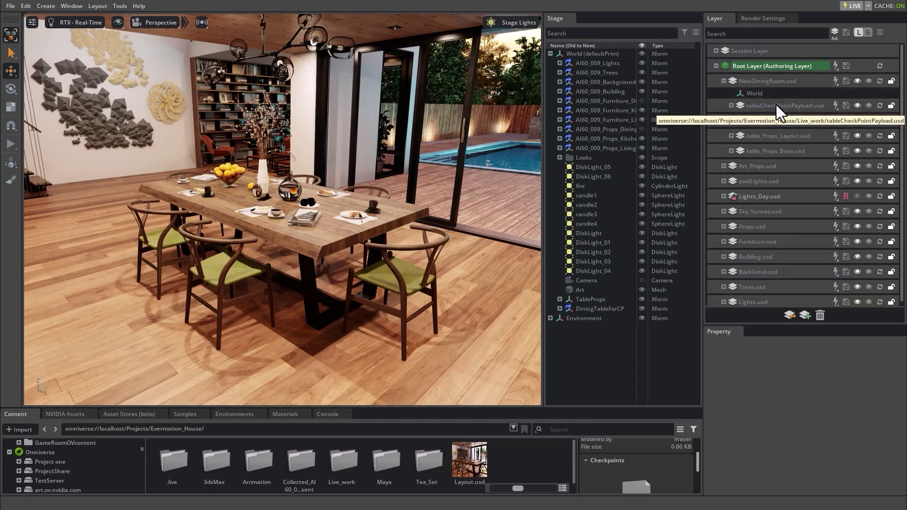
double_click(776, 105)
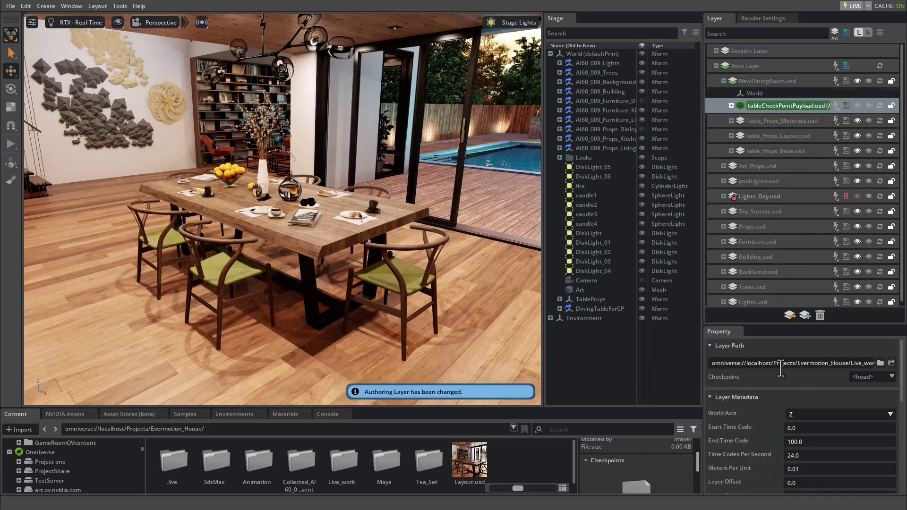
scroll(896, 399, down, 3)
Set the payload checkpoint of DiningTableForCP to #20 and inspect the table and chairs up close
click(600, 308)
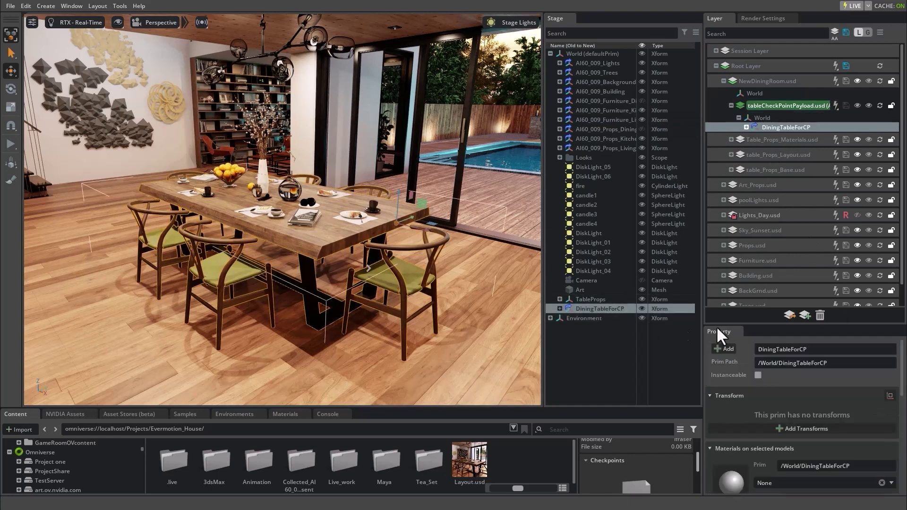
drag(902, 373, 906, 468)
click(873, 427)
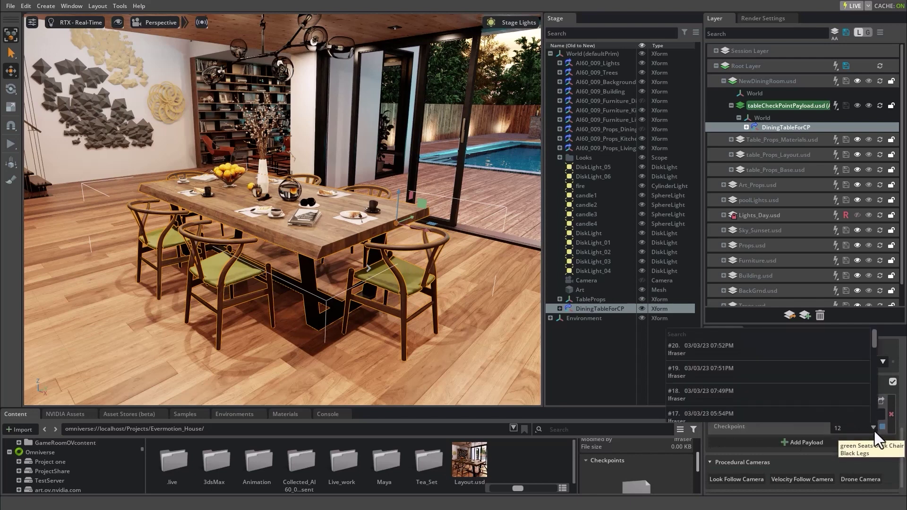
click(696, 347)
click(466, 318)
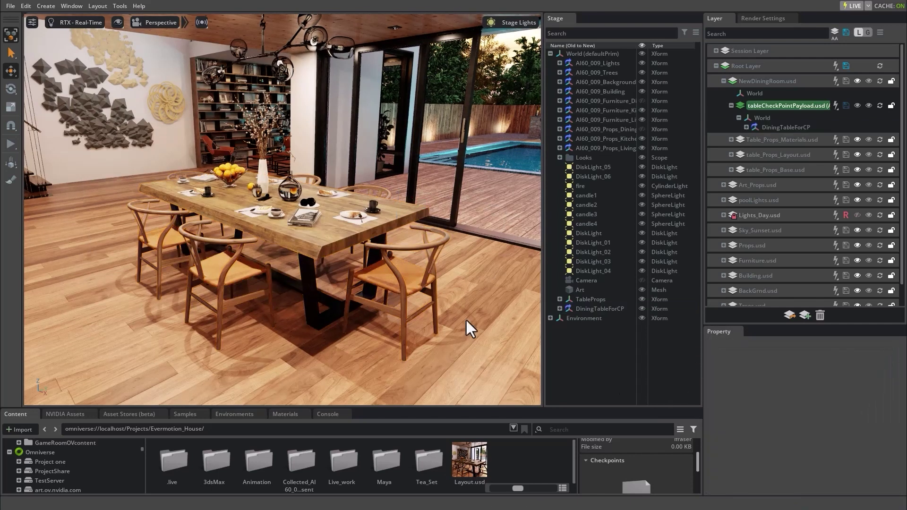
mouse_move(401, 270)
alt+mouse_down()
mouse_move(336, 274)
mouse_move(407, 274)
alt+mouse_up()
scroll(408, 270, up, 3)
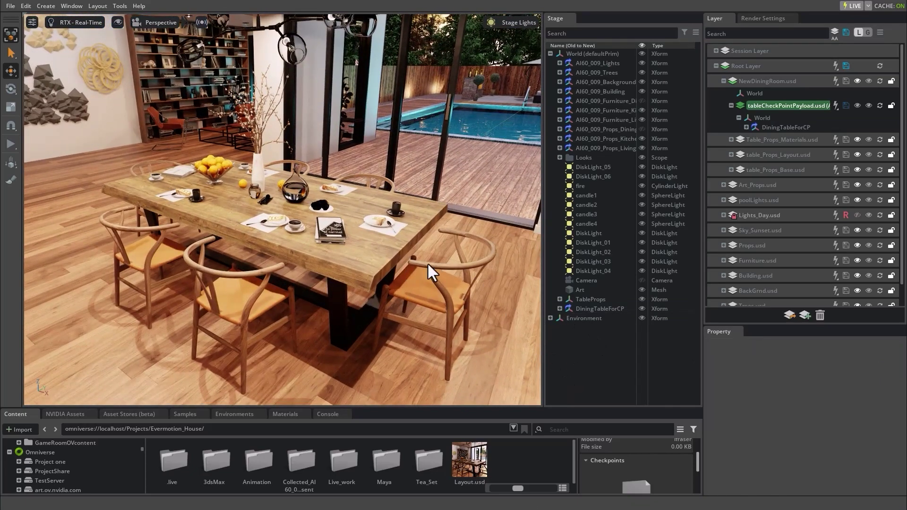
click(723, 81)
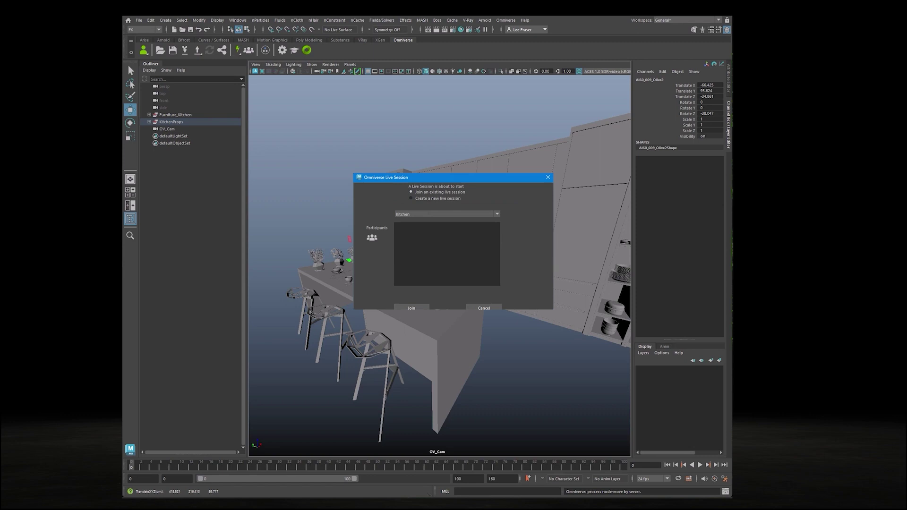
Join the existing Kitchen live session in Maya, and switch to Omniverse to join it on the KitchenLayersLive.usd layer
click(412, 308)
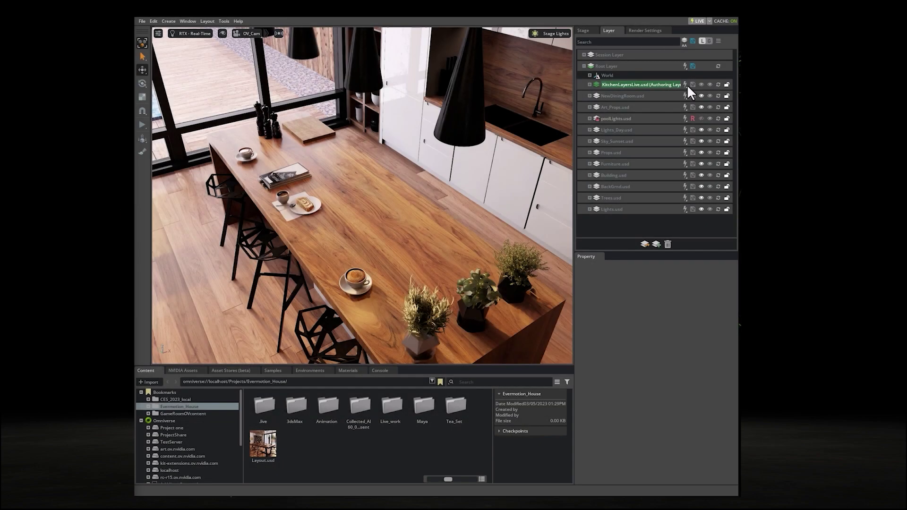
click(685, 84)
click(694, 90)
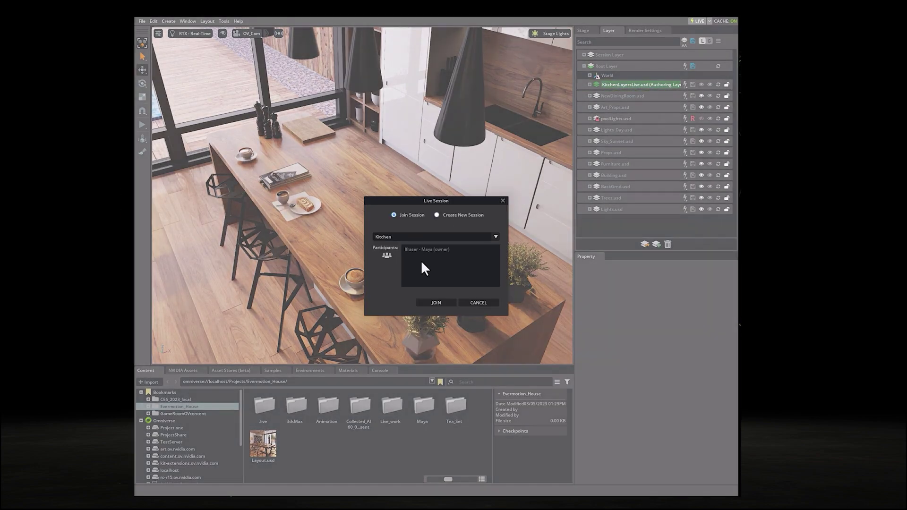
click(440, 302)
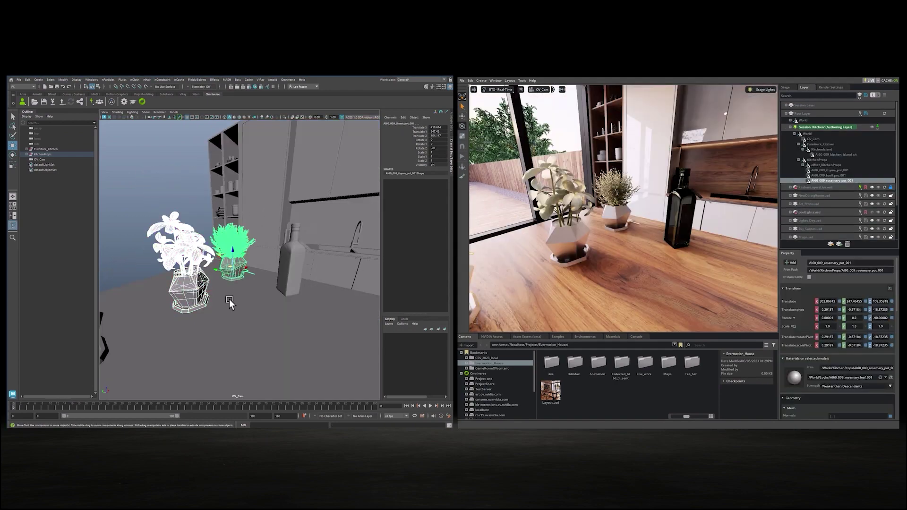
In Maya, view the plants, bottle and coffee cup on the kitchen counter from another angle and pick the cup
scroll(268, 291, down, 5)
alt+drag(268, 291, 287, 271)
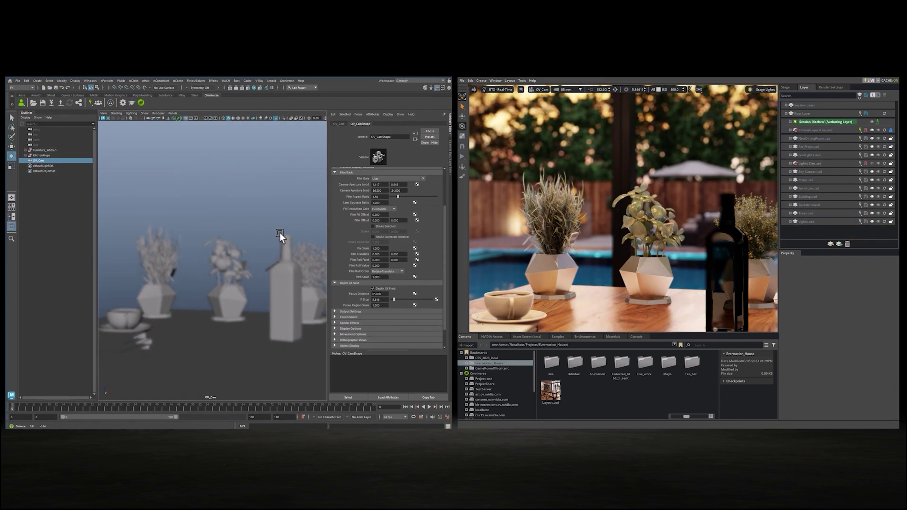
click(129, 324)
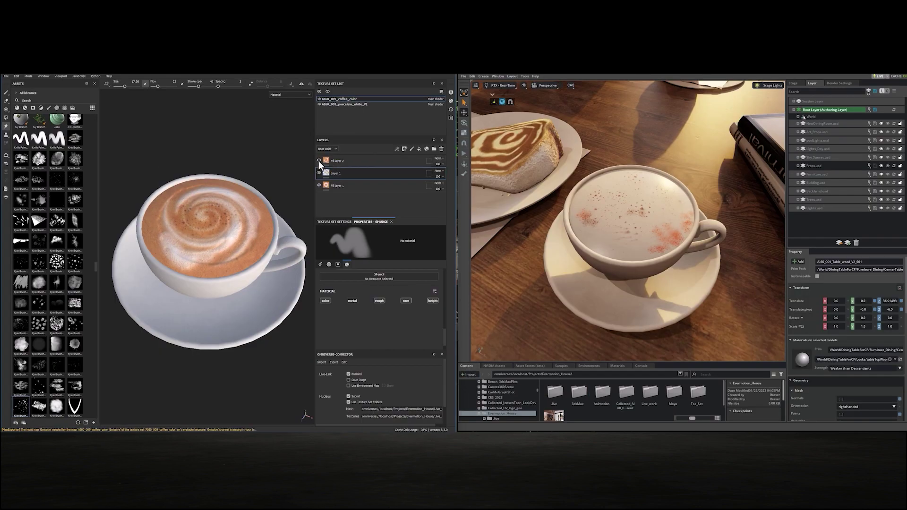
Switch to Substance 3D Painter and toggle the visibility of the topmost fill layer on the coffee texture
click(319, 160)
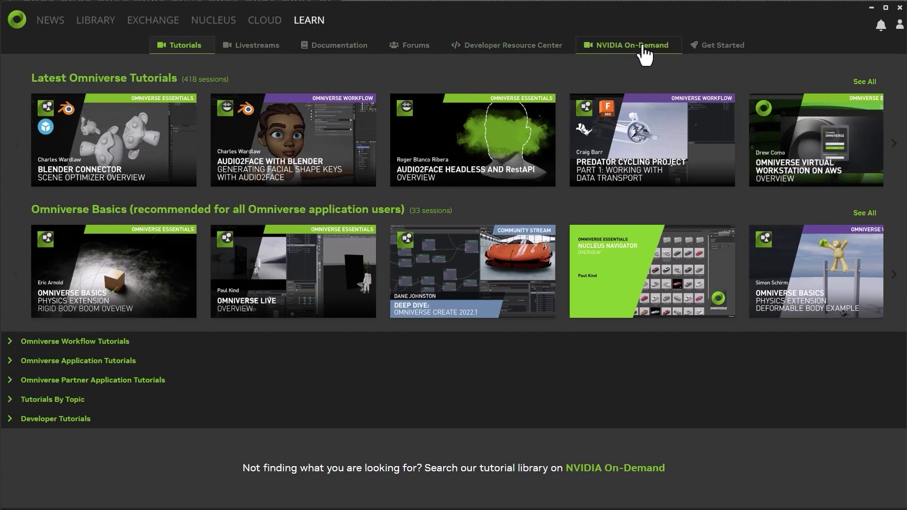
In the Omniverse Launcher, browse the Omniverse Workflow Tutorials and Tutorials By Topic sections of the learning tutorials
click(11, 344)
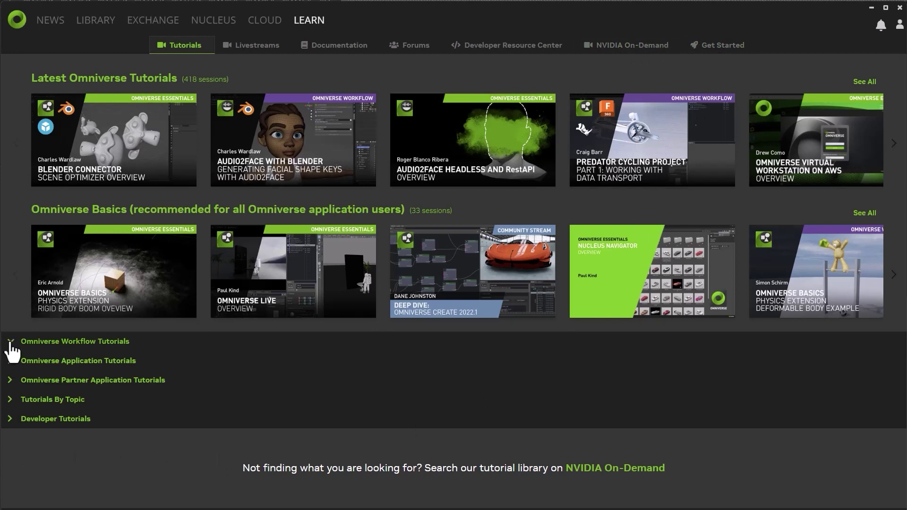
click(11, 400)
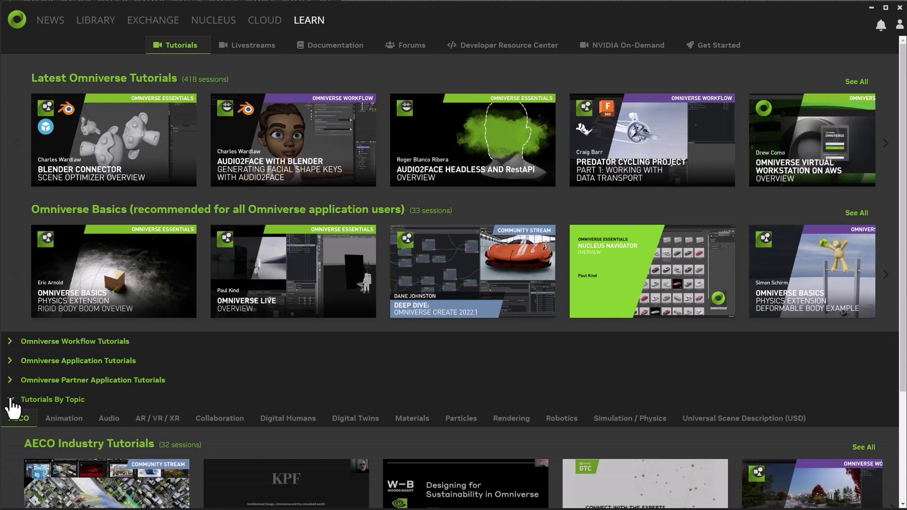
click(11, 400)
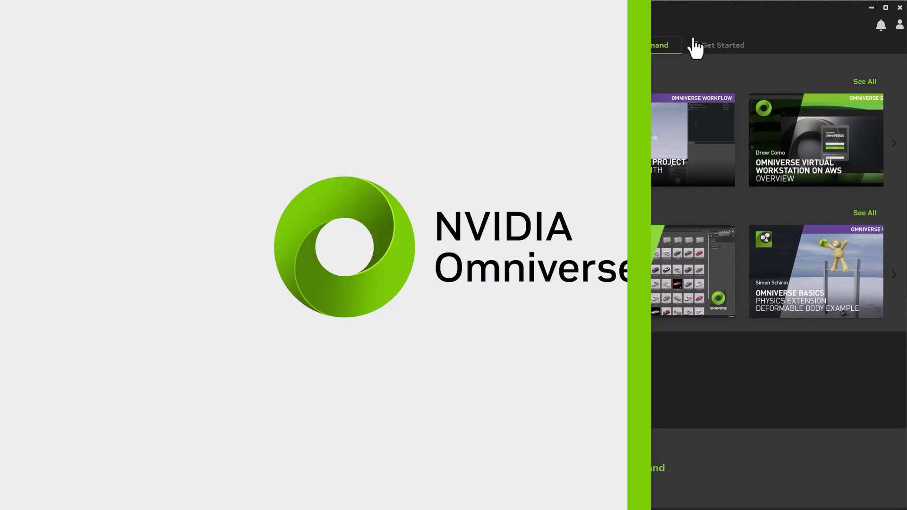